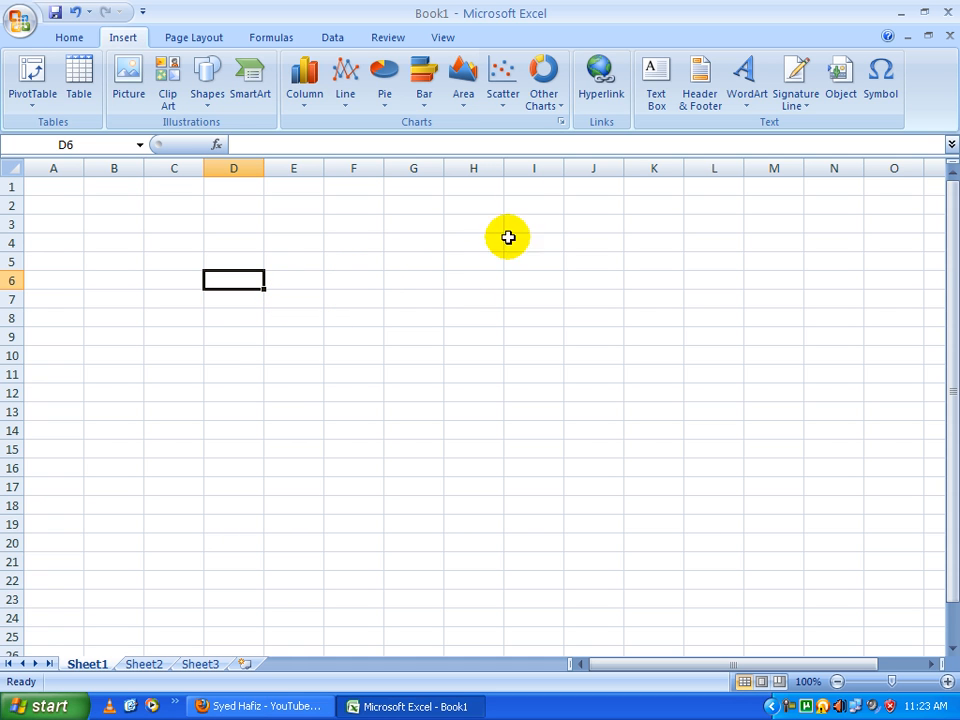
Enter the person's first name in cell D6 and select that cell.
type("hafiz")
left_click(222, 341)
left_click(237, 281)
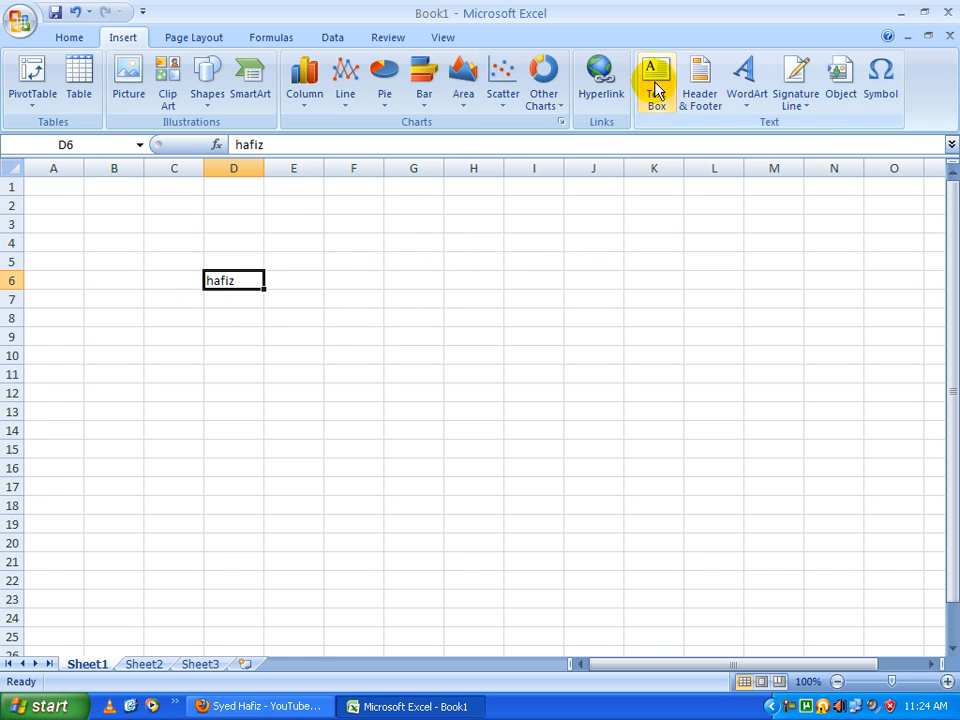
Hyperlink cell D6 to the Word document in My Documents that is named with the same first name followed by 1.
left_click(608, 84)
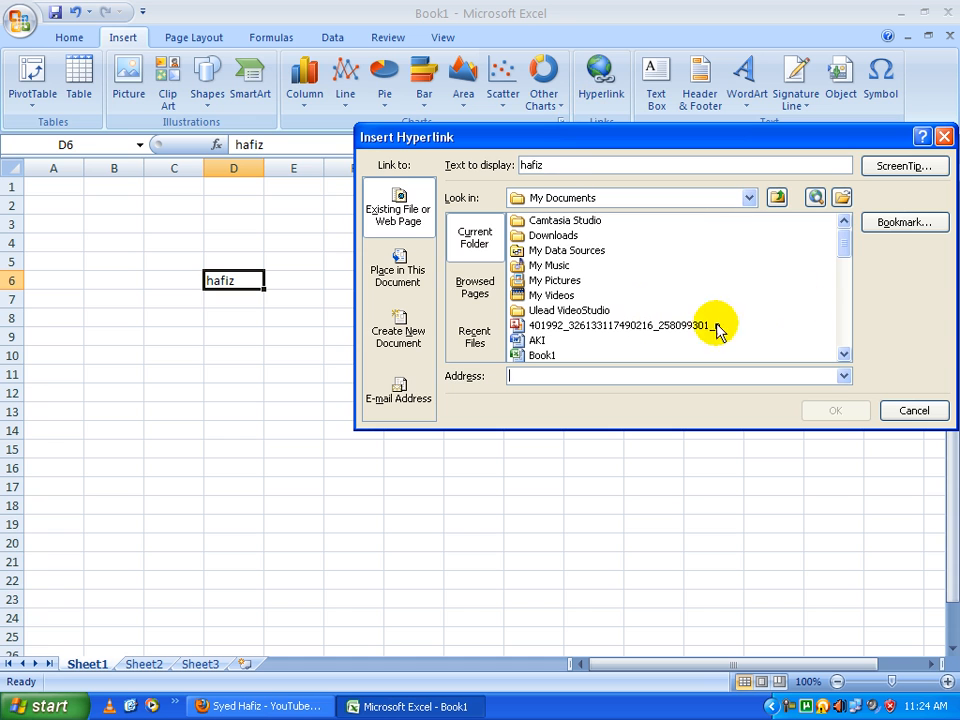
left_click_drag(843, 247, 843, 270)
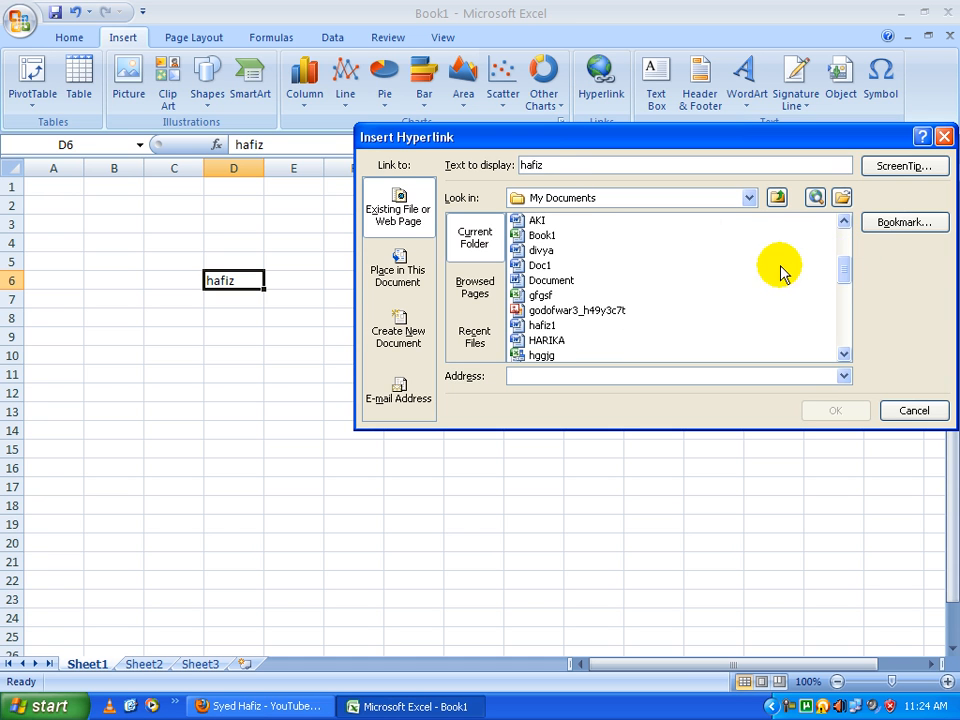
left_click(543, 326)
left_click(830, 416)
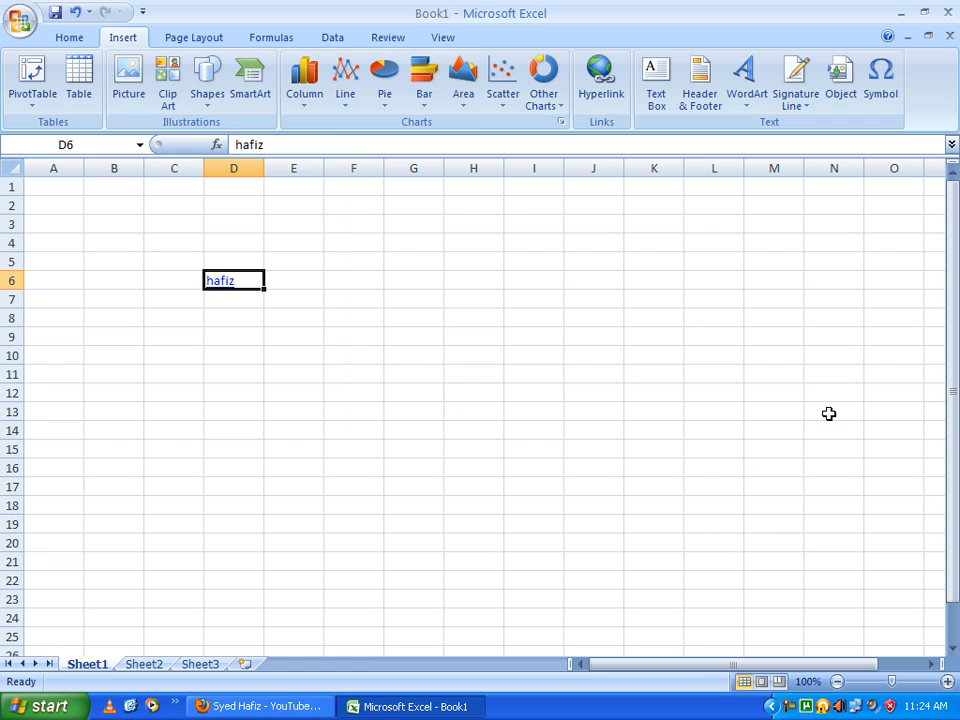
Follow the hyperlink in D6 to check the linked document in Word, and close the document.
left_click(267, 361)
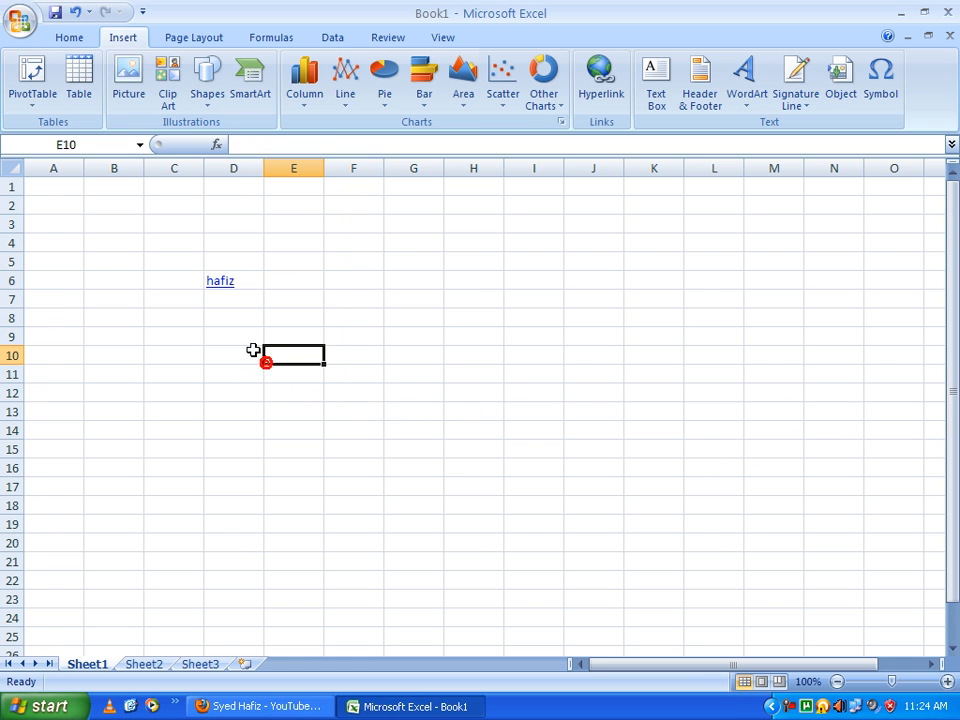
left_click(221, 292)
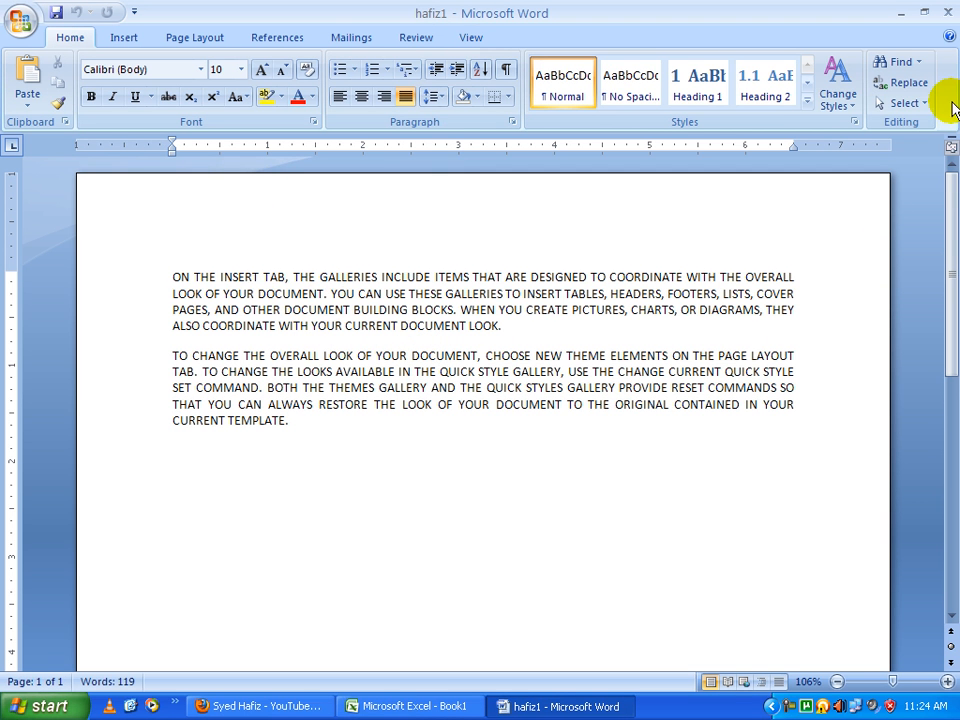
left_click(949, 13)
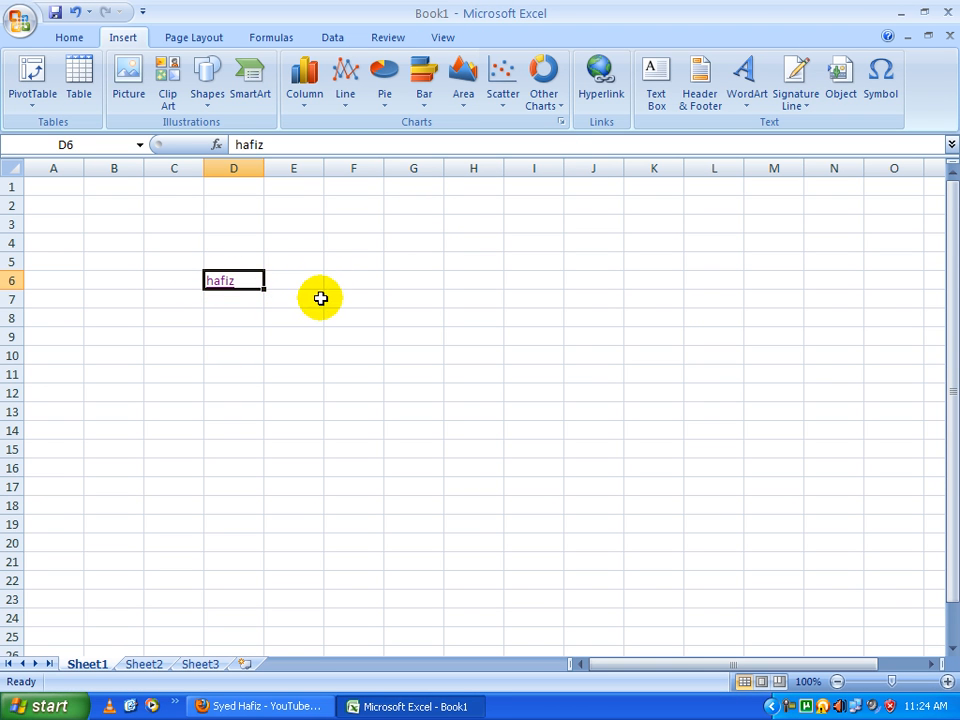
Draw a text box about 7.87" wide and 0.85" high across B2 to M5, containing "time computers".
left_click(638, 331)
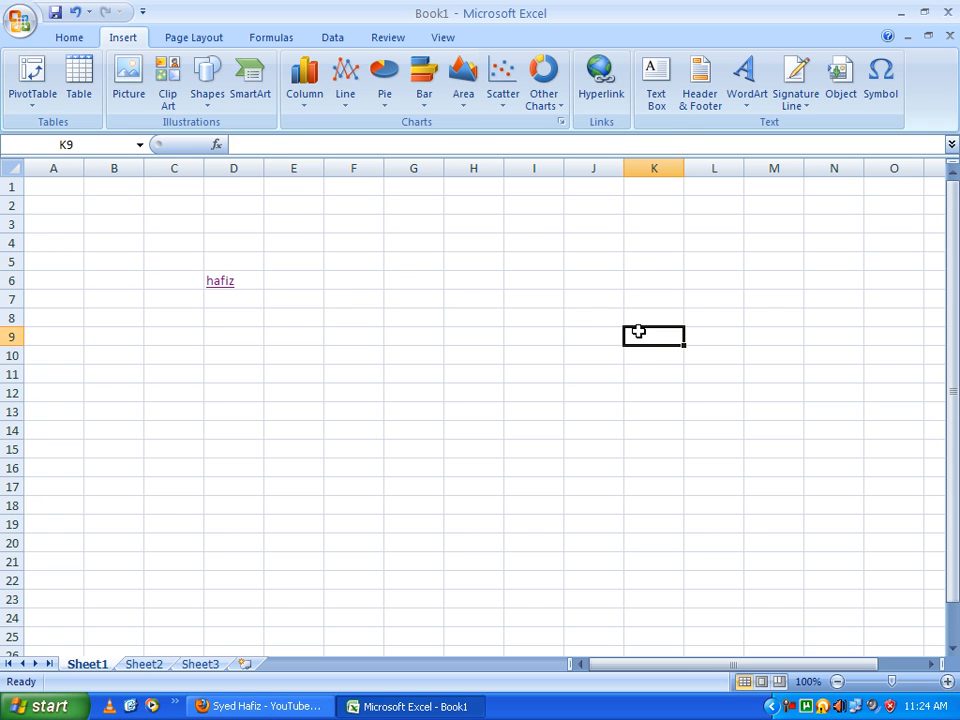
left_click(655, 95)
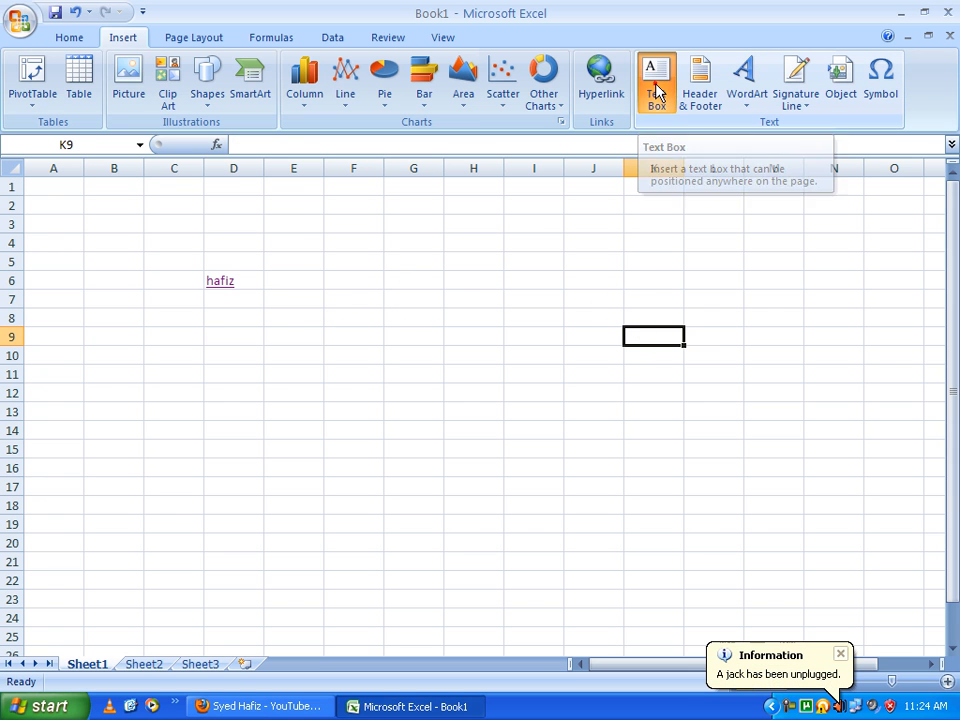
mouse_move(81, 190)
left_mouse_down()
mouse_move(257, 279)
mouse_move(746, 279)
mouse_move(788, 266)
left_mouse_up()
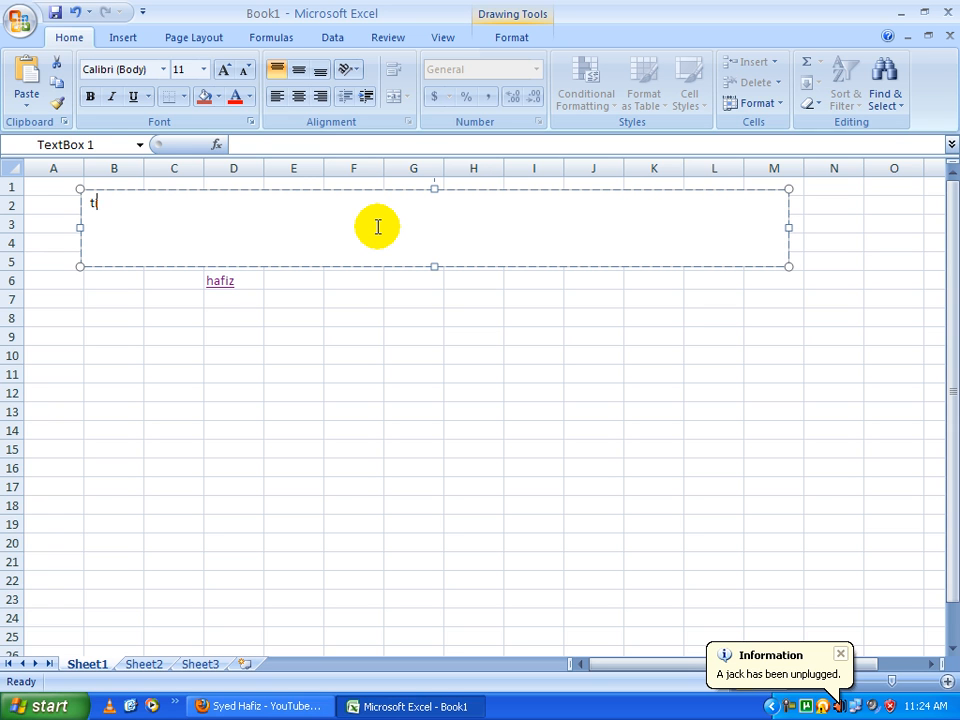
type("time computers")
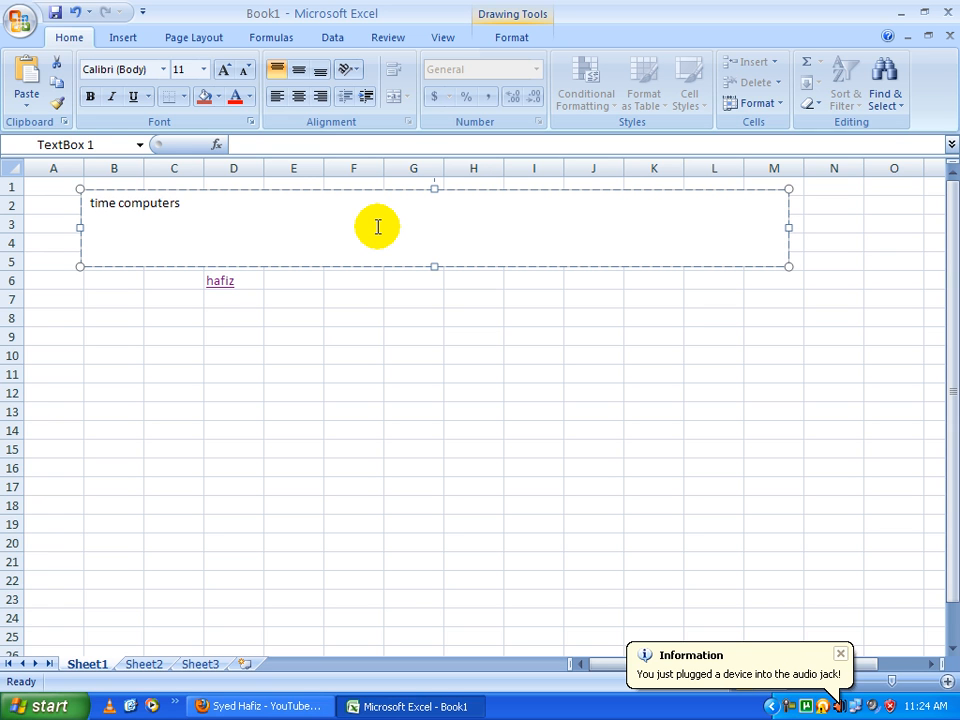
Fill the "time computers" text box with standard light blue and give it a yellow outline.
left_click_drag(268, 225, 150, 226)
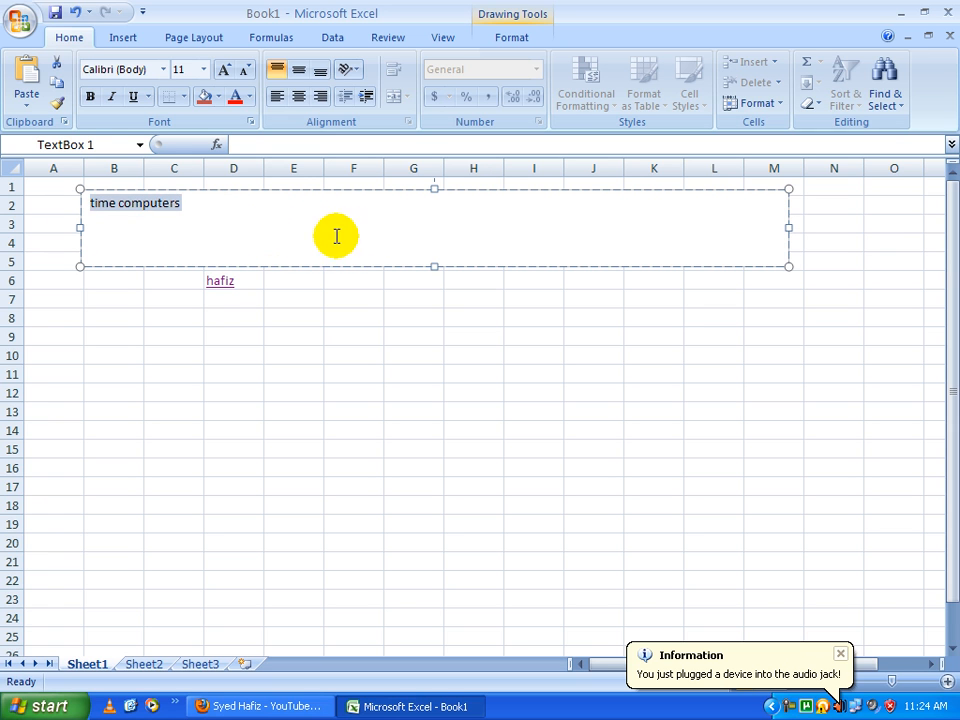
left_click(268, 236)
left_click(300, 192)
double_click(296, 193)
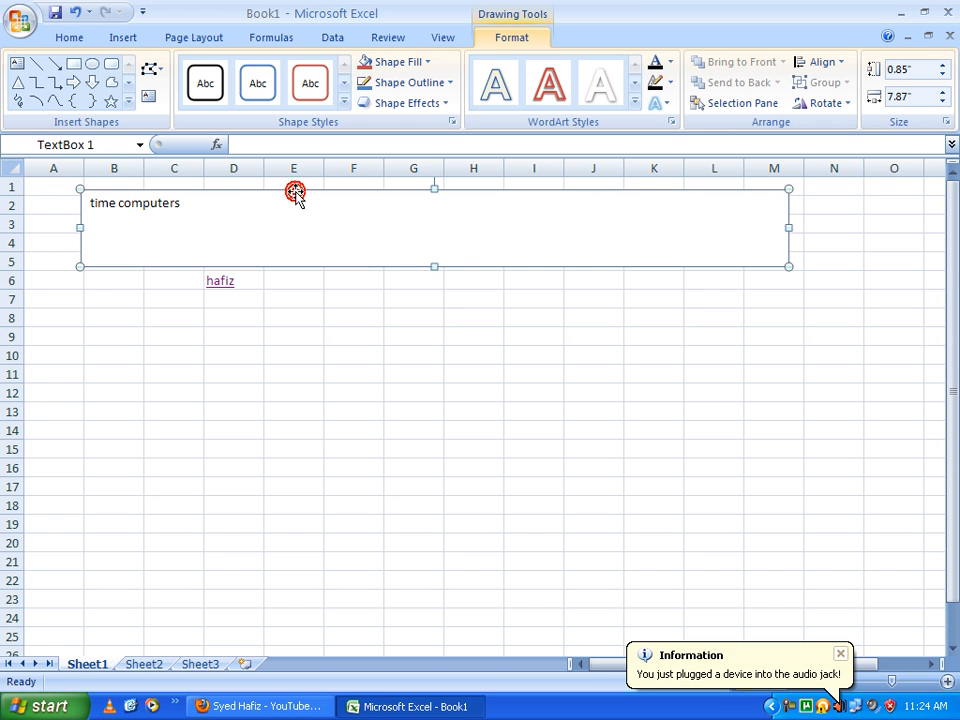
left_click(428, 63)
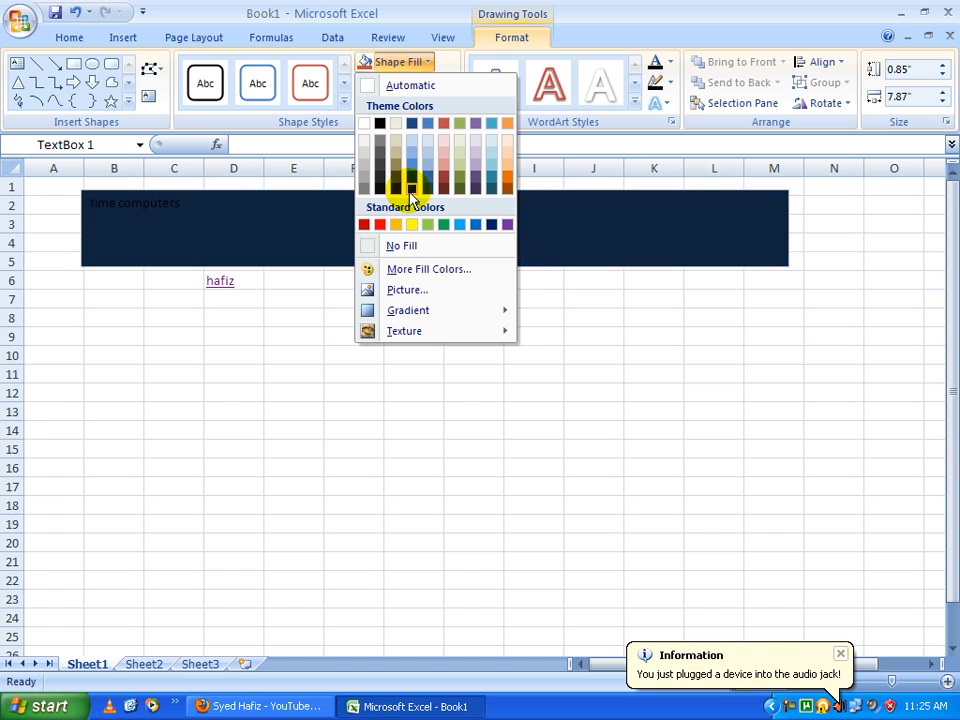
left_click(460, 224)
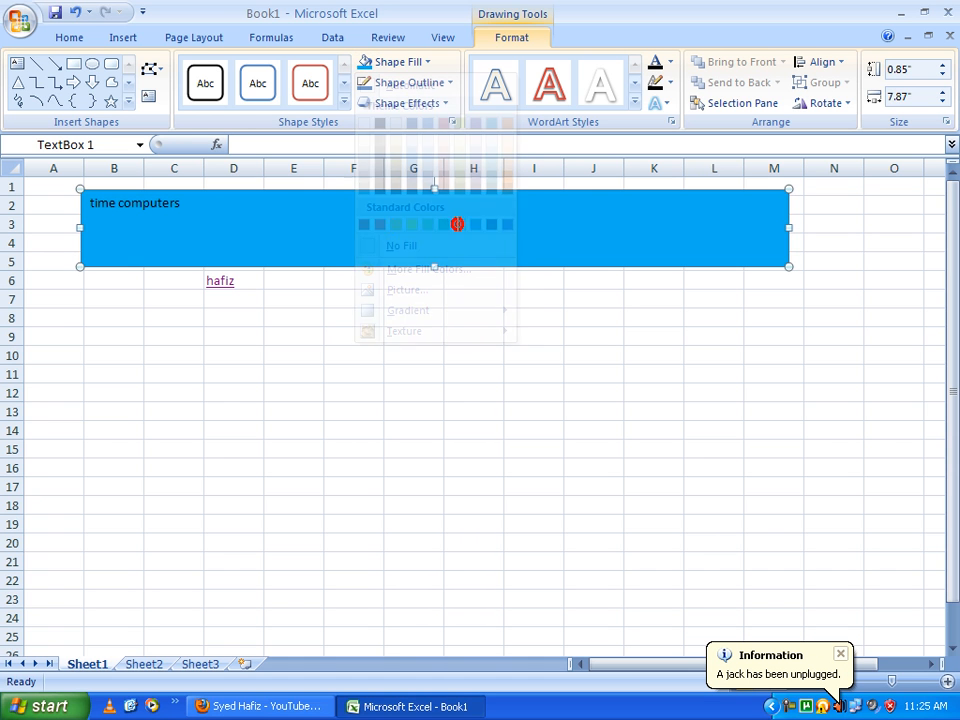
left_click(451, 83)
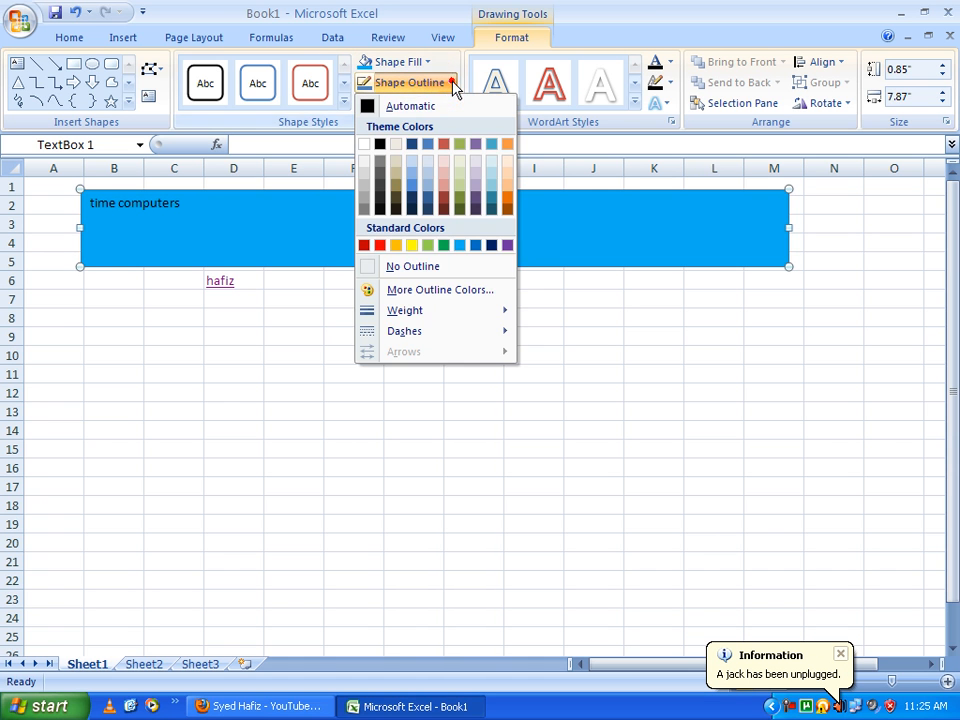
left_click(410, 248)
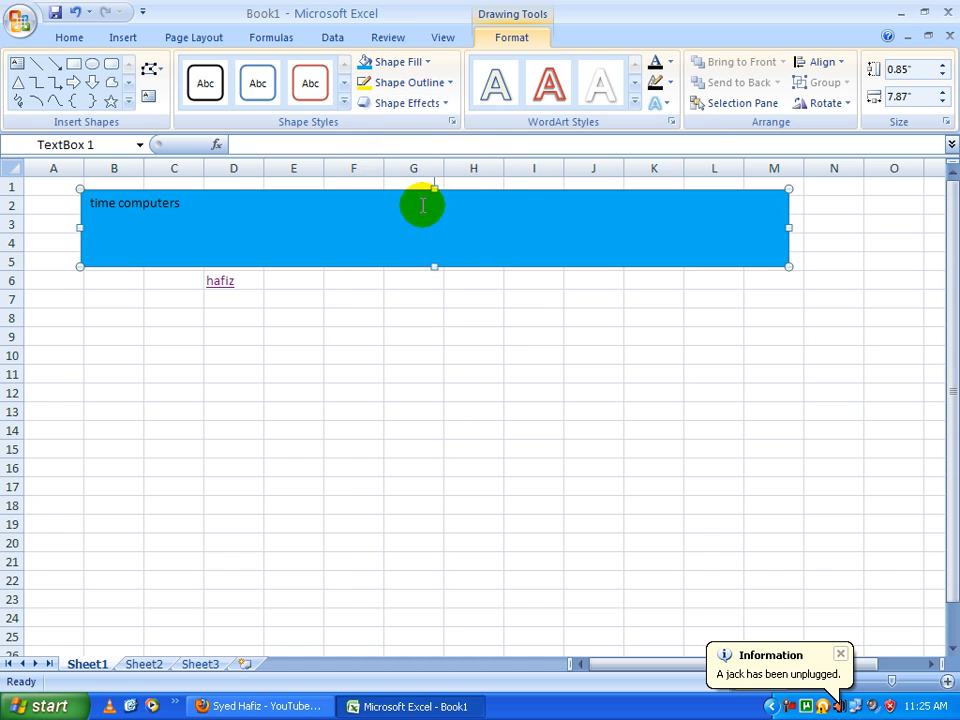
left_click(420, 105)
mouse_move(467, 384)
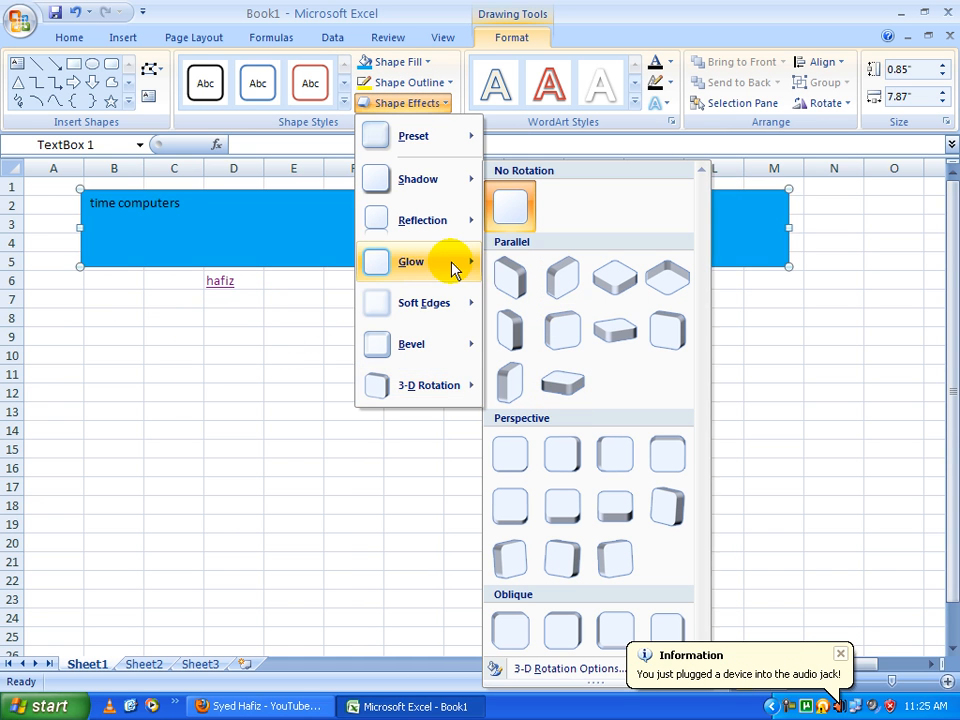
mouse_move(452, 264)
left_click(509, 280)
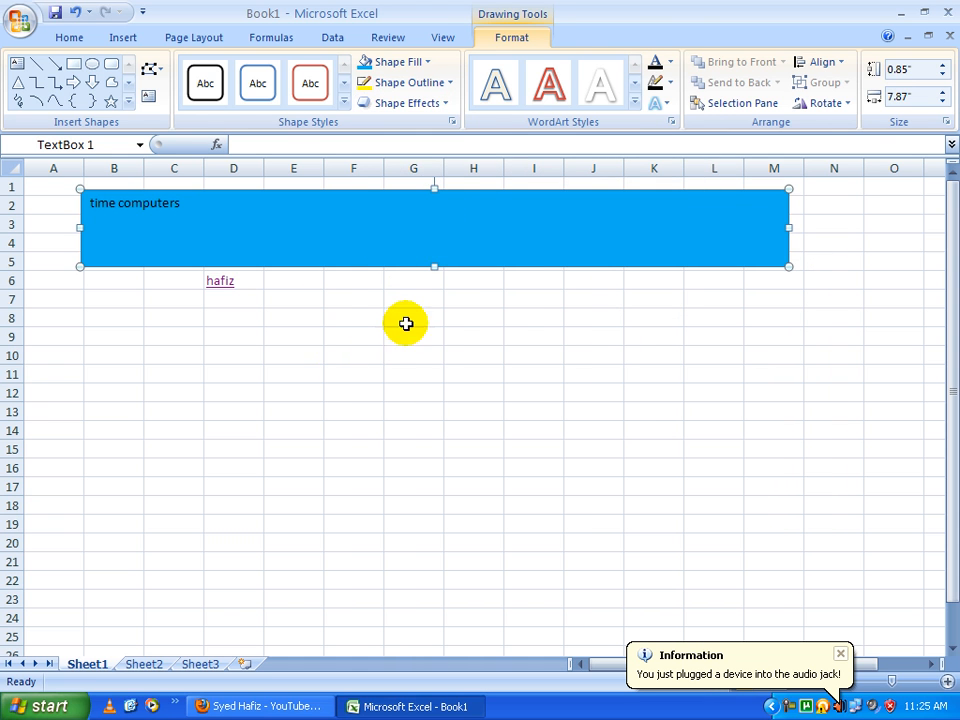
left_click(395, 380)
Add the centred page header "time" and the centred page footer "shopin, gdk," to the sheet.
left_click(140, 38)
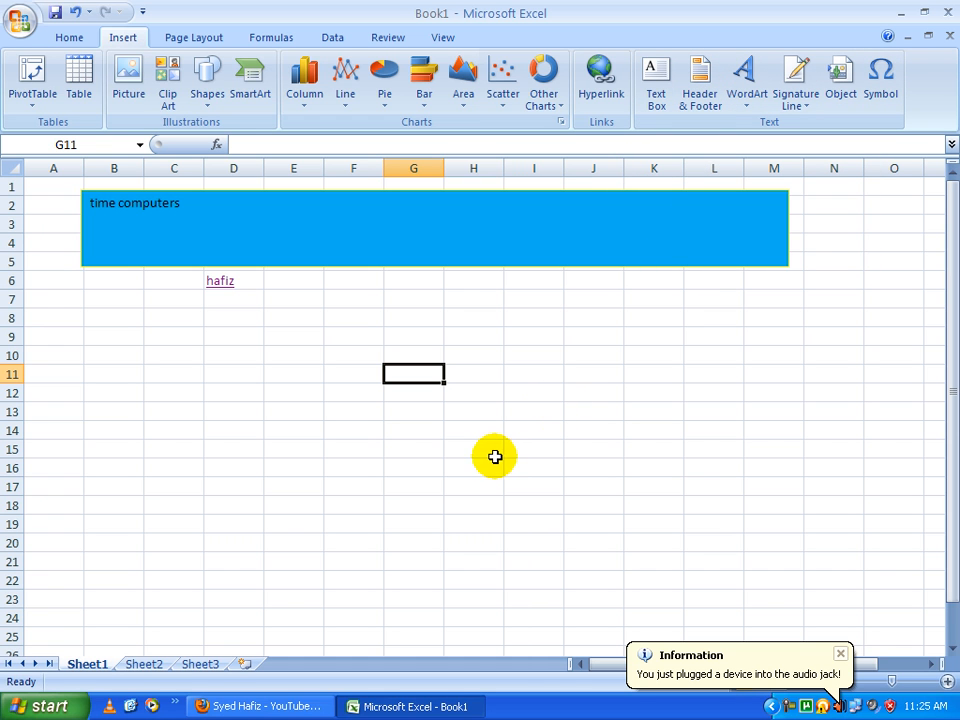
left_click(268, 416)
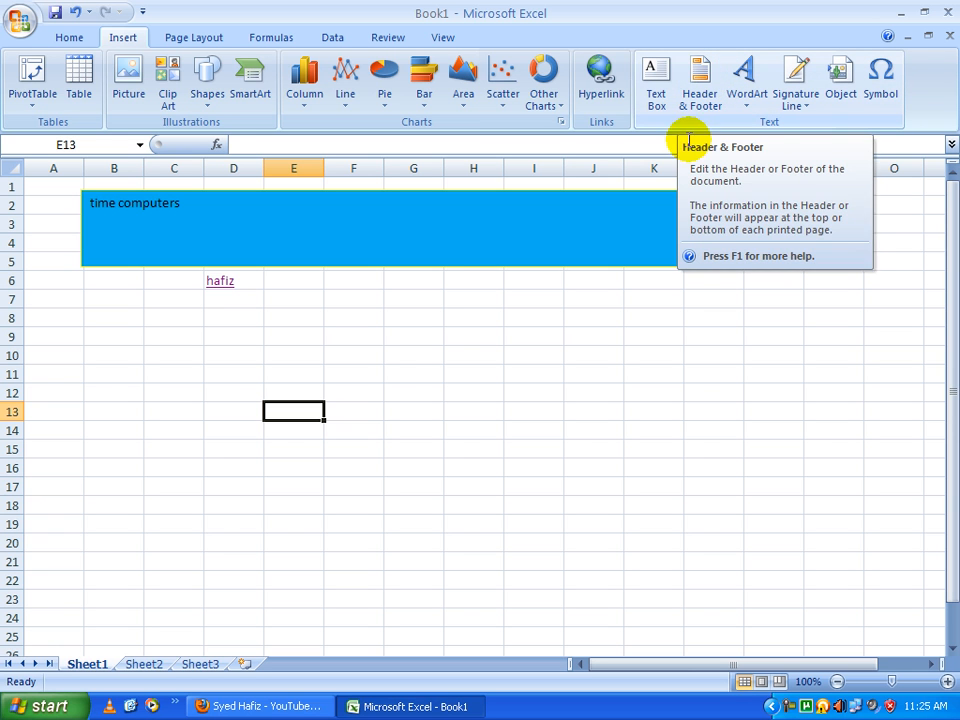
left_click(700, 93)
left_click(491, 338)
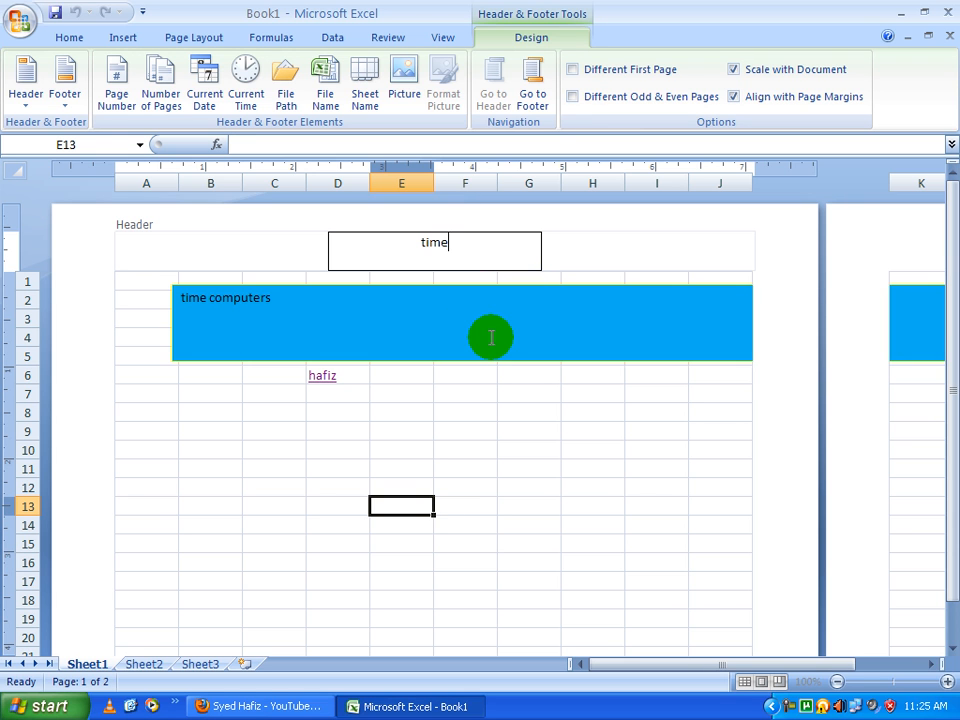
left_click(533, 96)
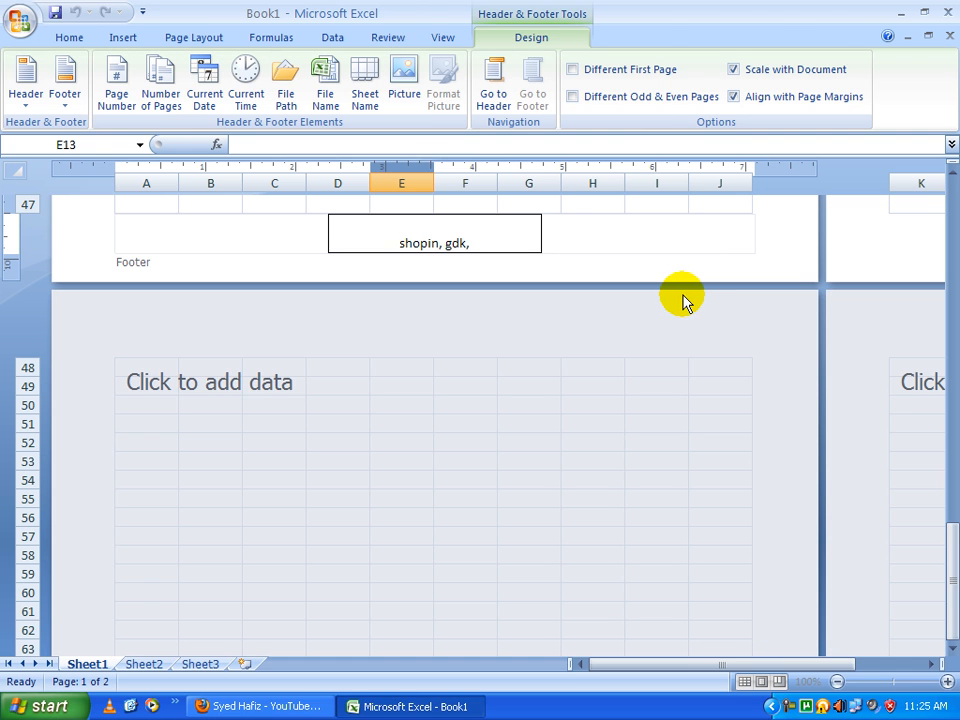
left_click(673, 206)
Look through the sheet's pages in page layout view to check how the header and footer appear on each one.
scroll(673, 277, "up", 12)
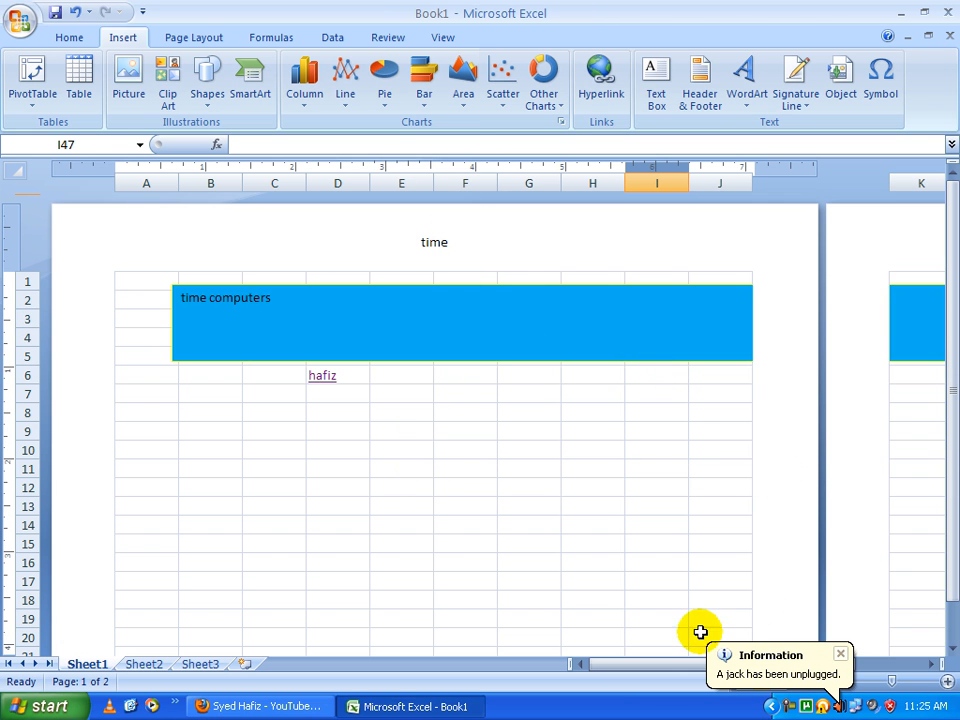
left_click_drag(635, 665, 725, 677)
left_click(849, 543)
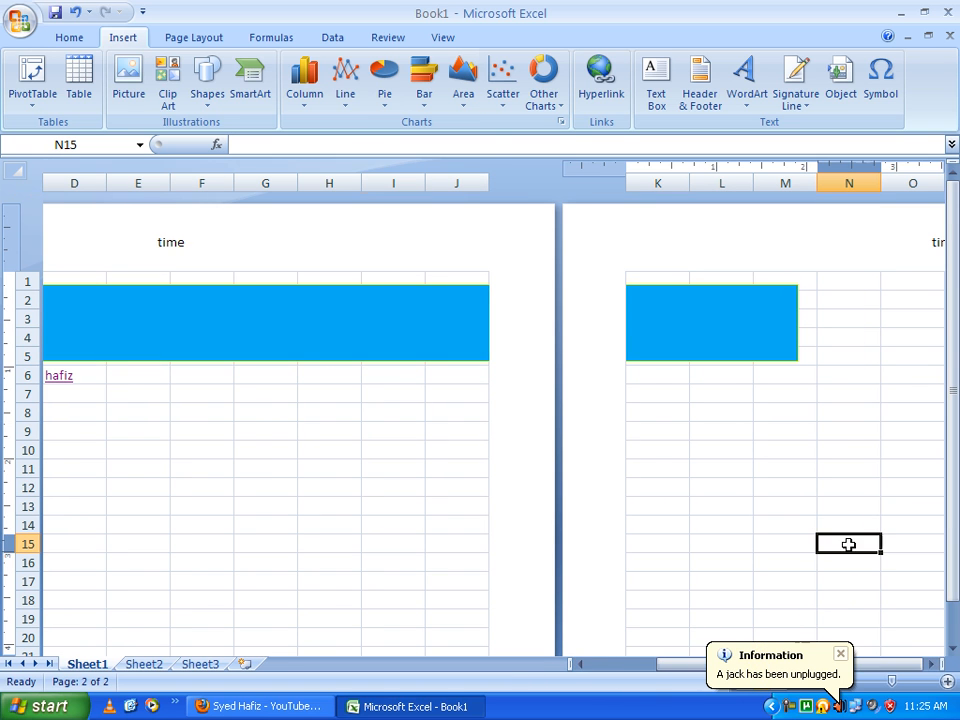
left_click(841, 655)
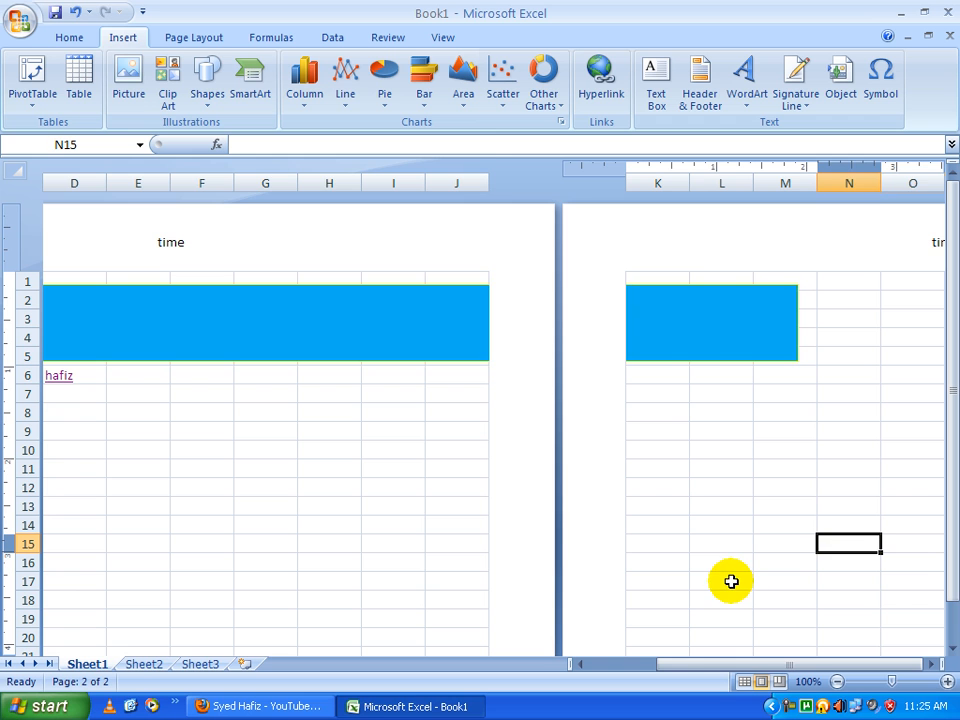
key("Right")
key("Right")
key("Right")
key("Right")
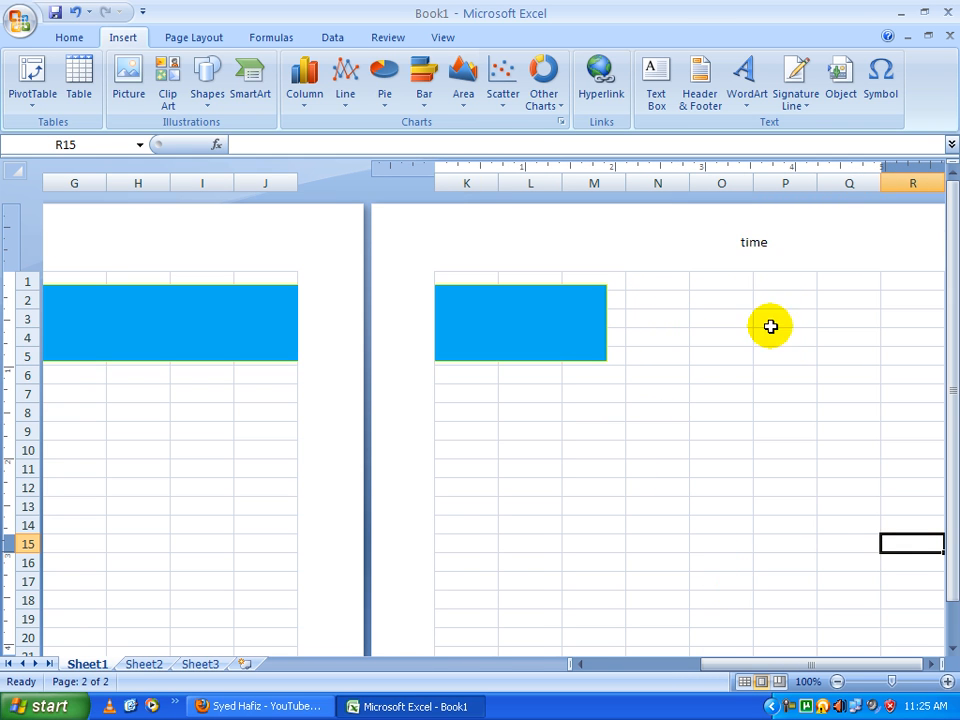
scroll(782, 401, "down", 12)
left_click(692, 598)
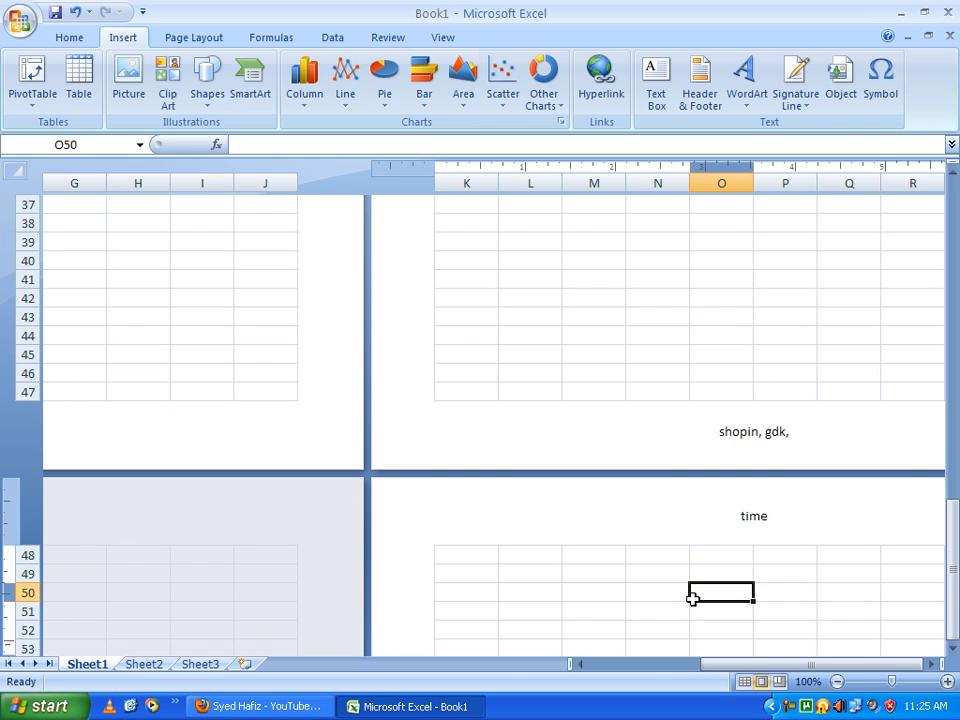
left_click(202, 588)
scroll(517, 549, "down", 4)
left_click_drag(734, 666, 579, 643)
scroll(495, 549, "up", 4)
scroll(455, 540, "up", 5)
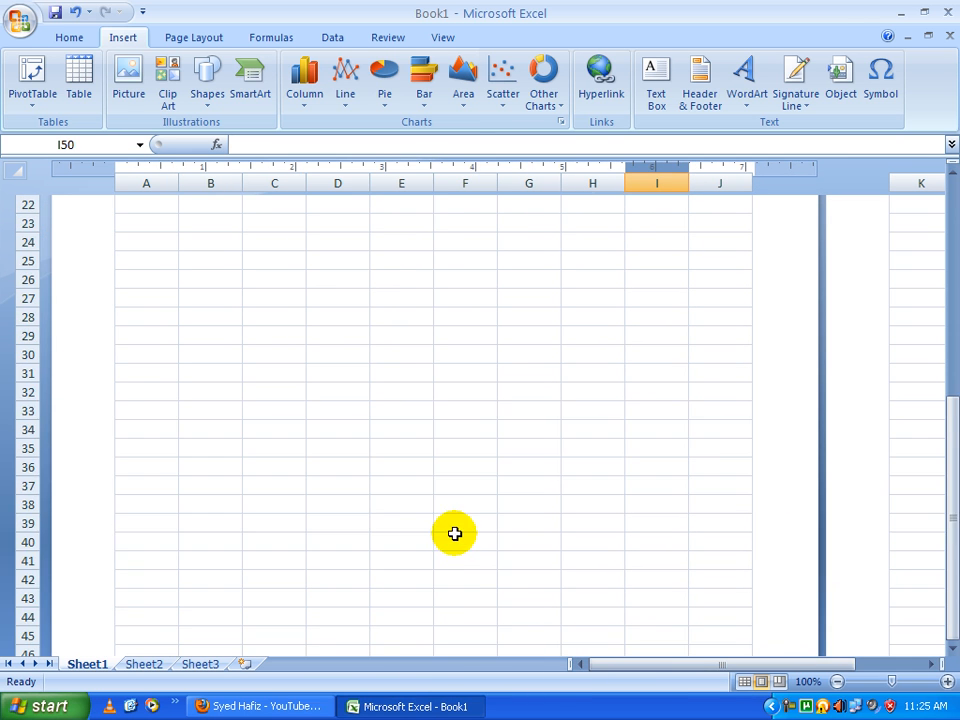
scroll(455, 540, "up", 7)
Insert WordArt in the orange style from the gallery's third row, with the person's first name as its text.
left_click(421, 513)
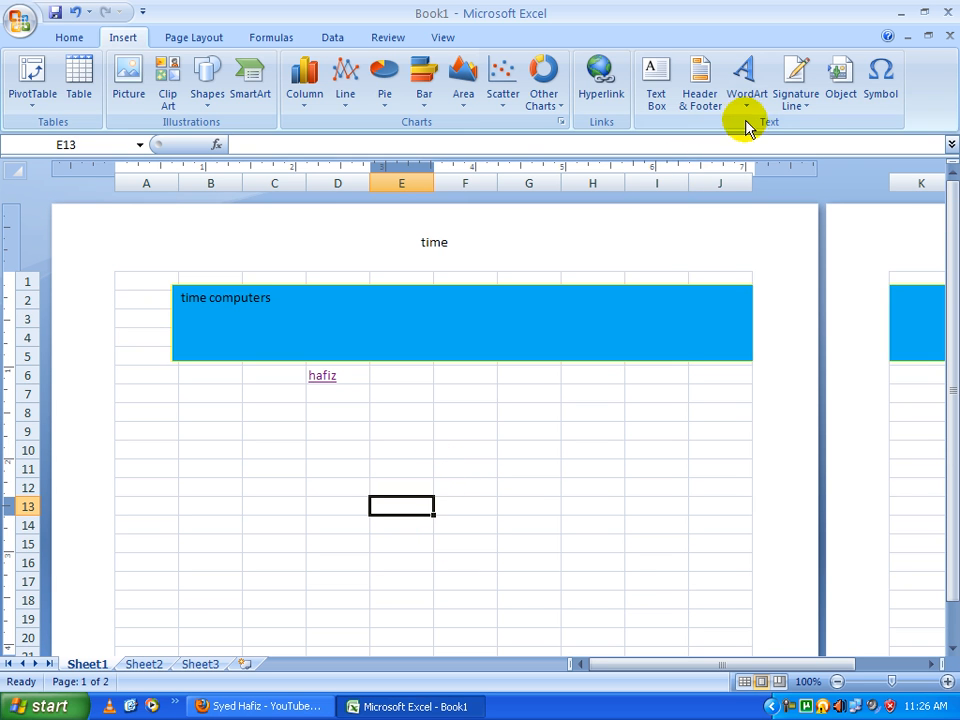
left_click(747, 50)
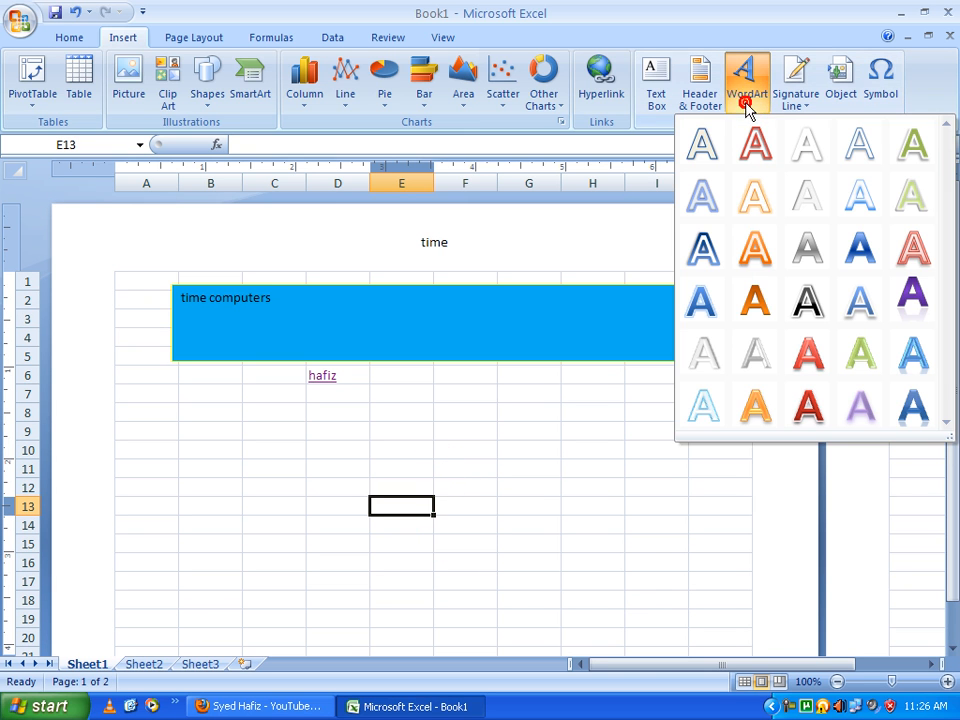
left_click(757, 251)
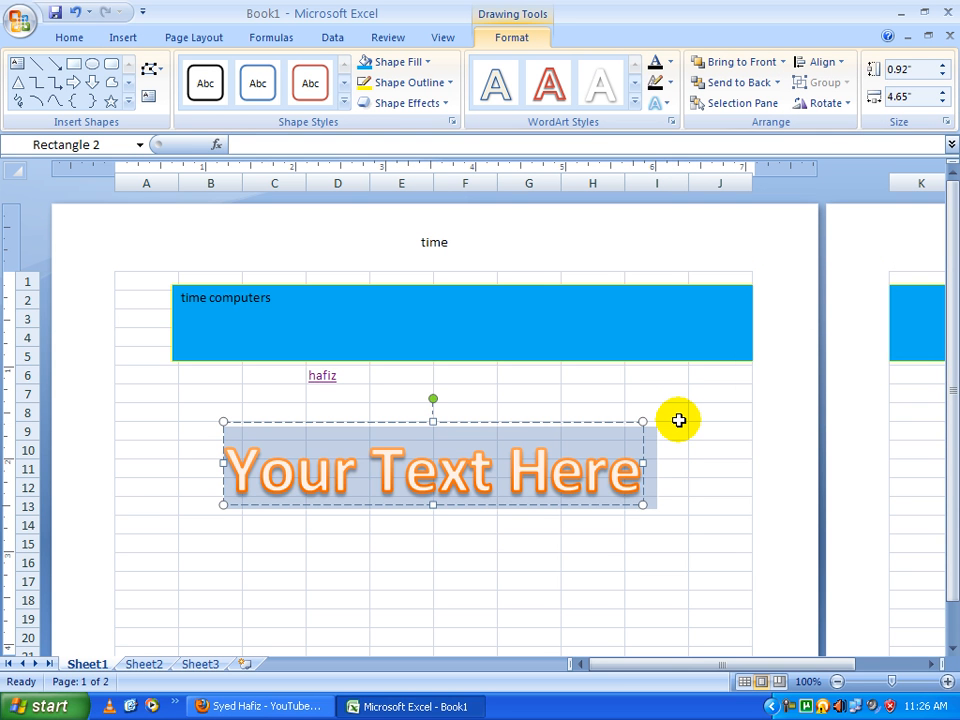
type("hafiz")
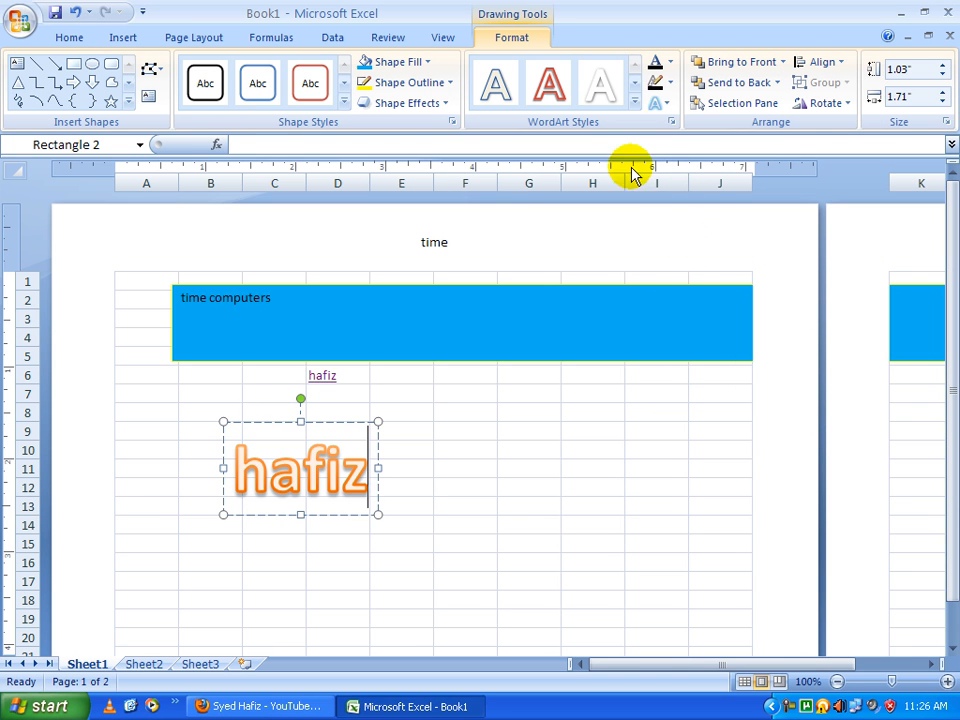
Give the WordArt a blue theme-coloured shape fill, a light theme-coloured outline and a standard orange text fill.
left_click(430, 63)
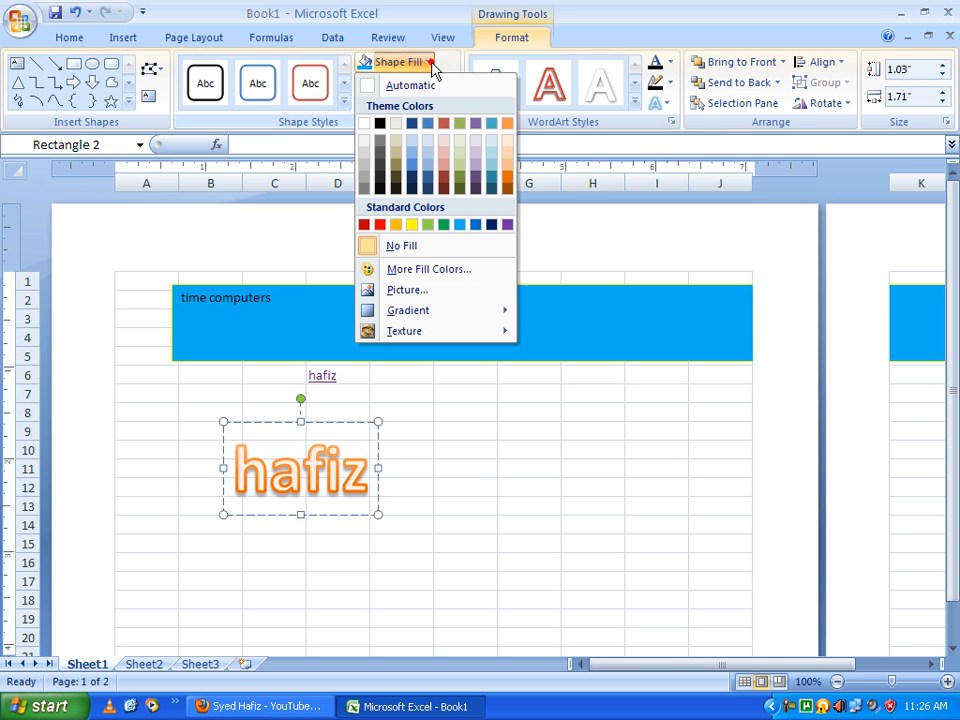
left_click(430, 125)
left_click(428, 84)
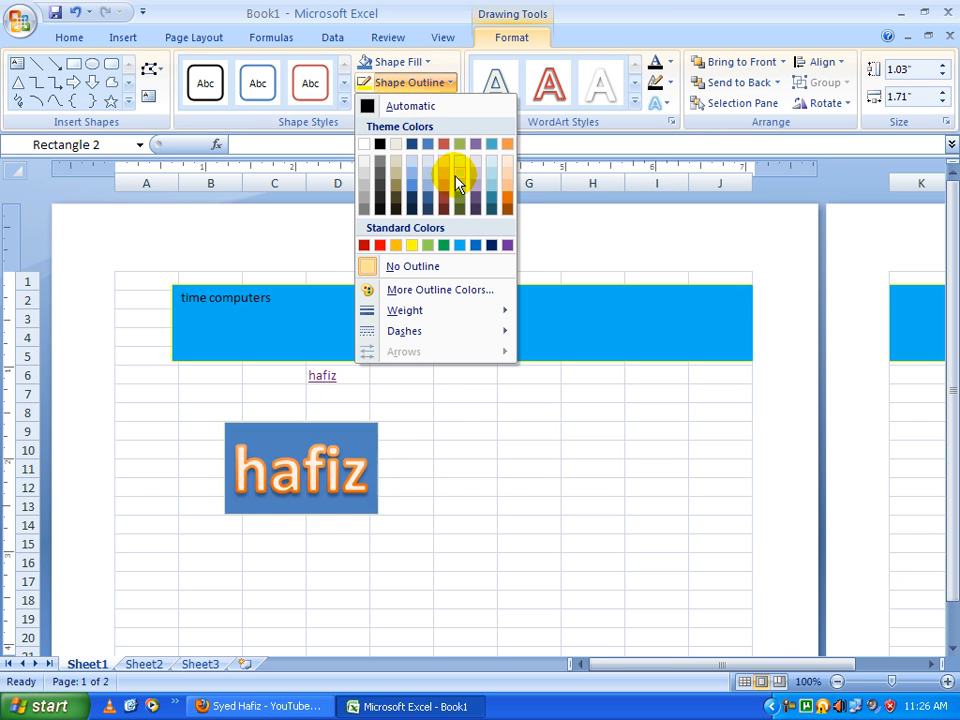
left_click(450, 182)
left_click(671, 66)
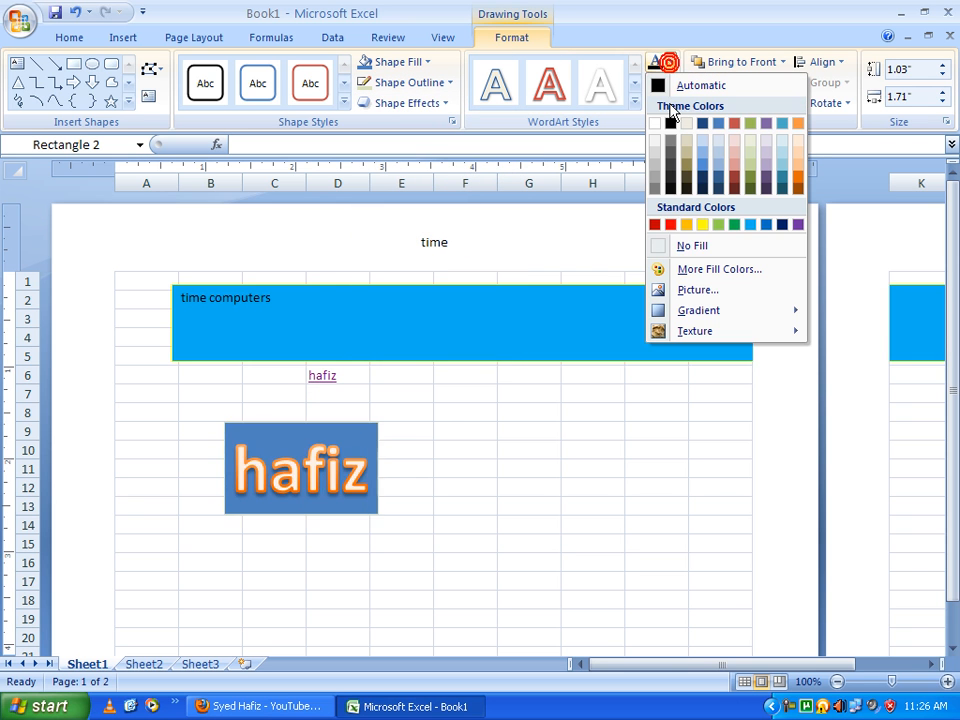
left_click(688, 226)
left_click(544, 505)
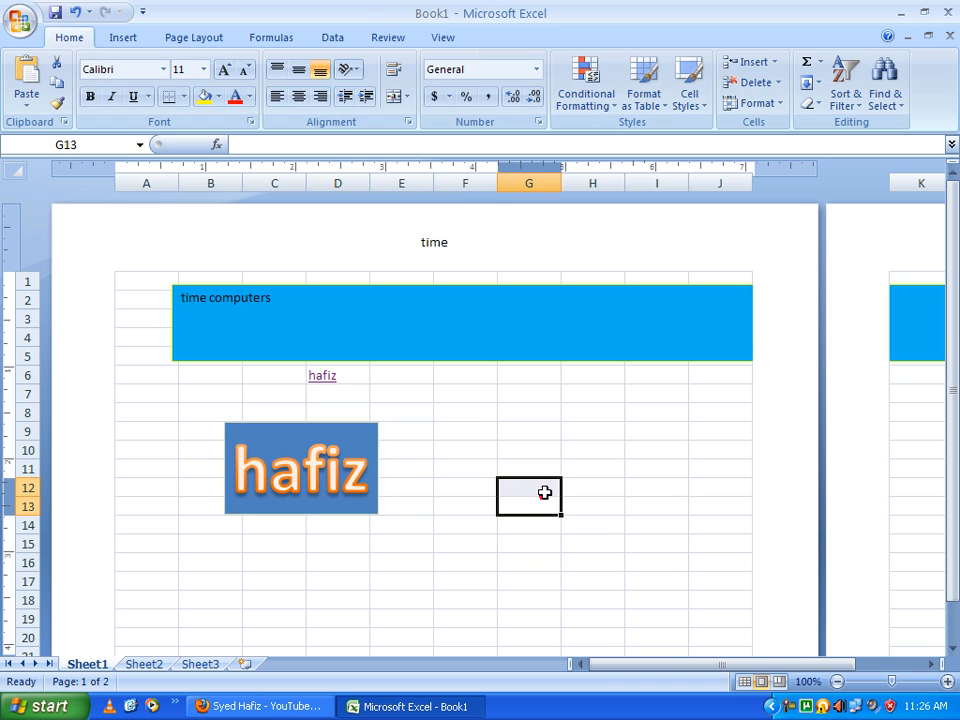
Open the recent workbook "selections".
left_click(136, 38)
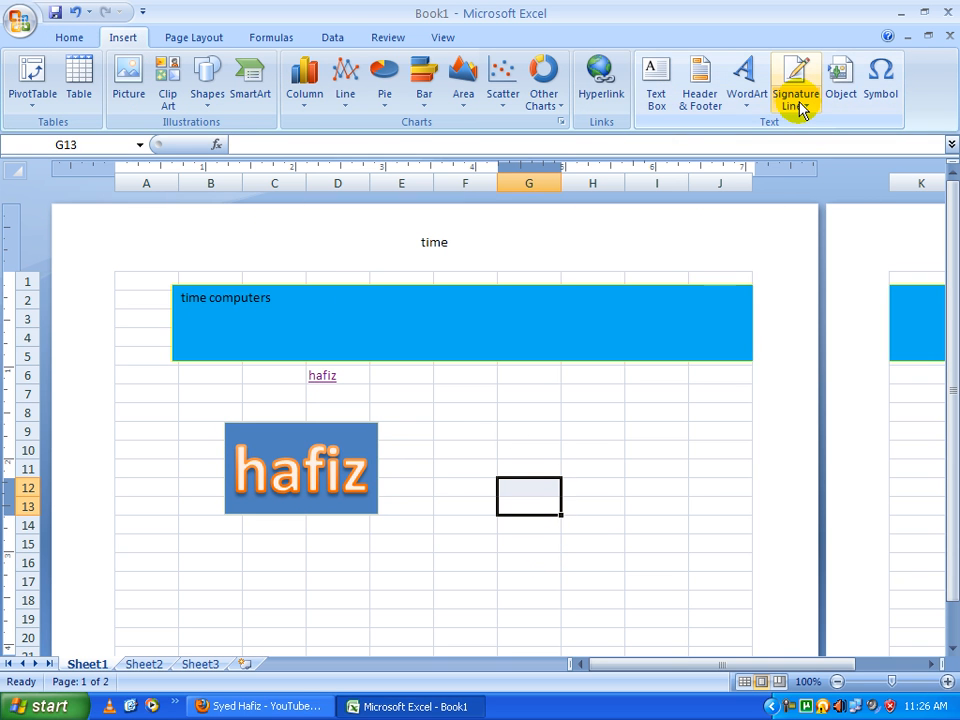
left_click(534, 506)
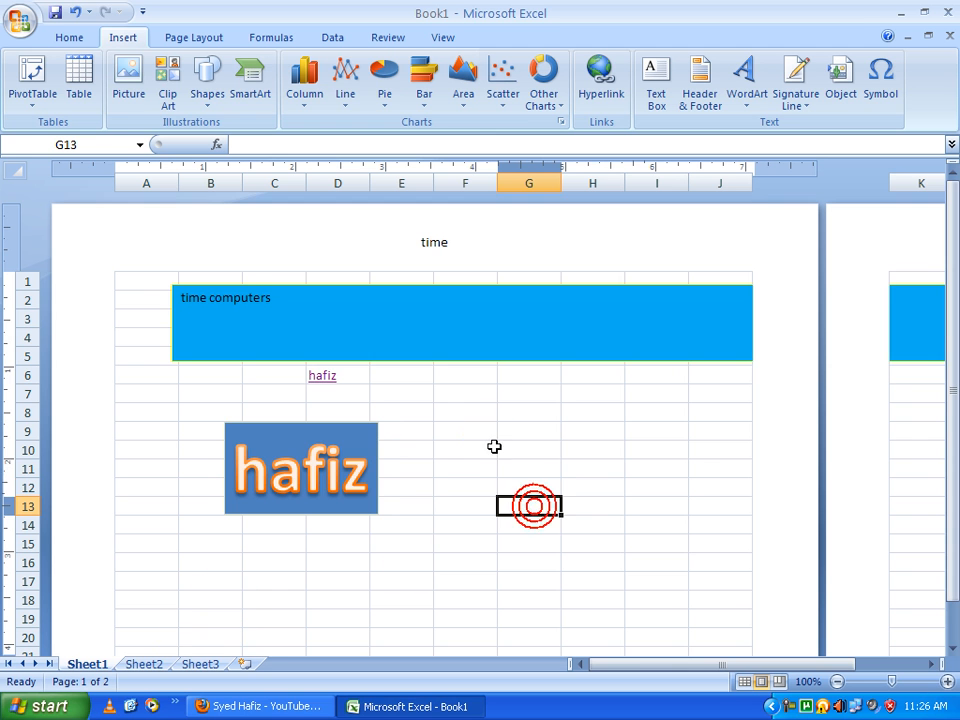
scroll(519, 489, "down", 3)
left_click(20, 20)
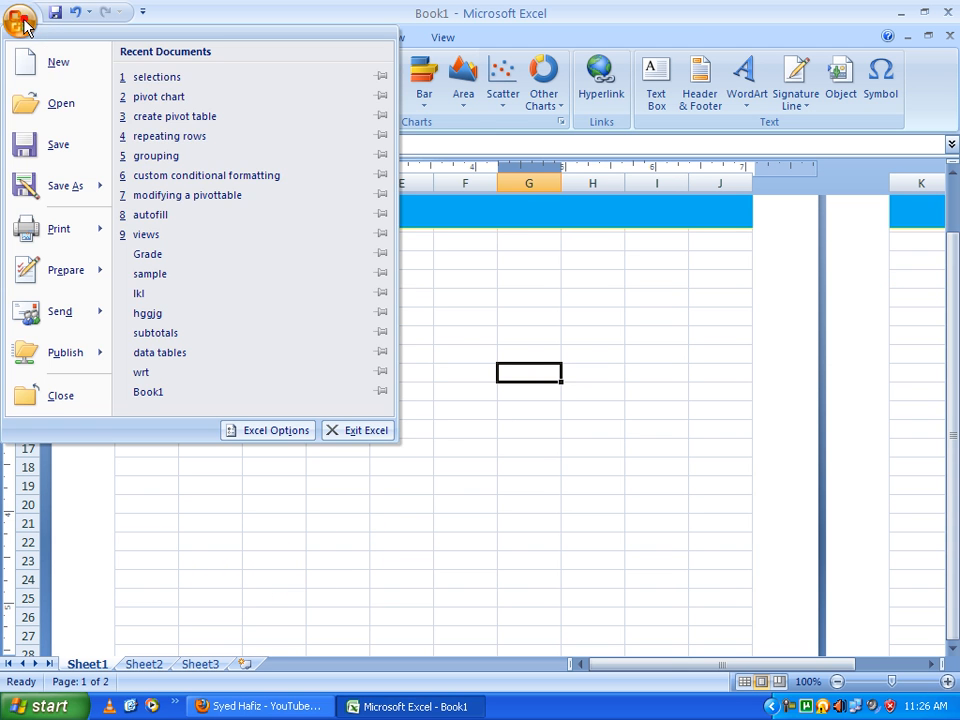
left_click(189, 80)
Insert a Microsoft Office signature line at cell A31 below the table, with the person's first name as suggested signer and the sign date shown.
scroll(338, 326, "down", 3)
scroll(355, 365, "up", 3)
scroll(368, 405, "down", 6)
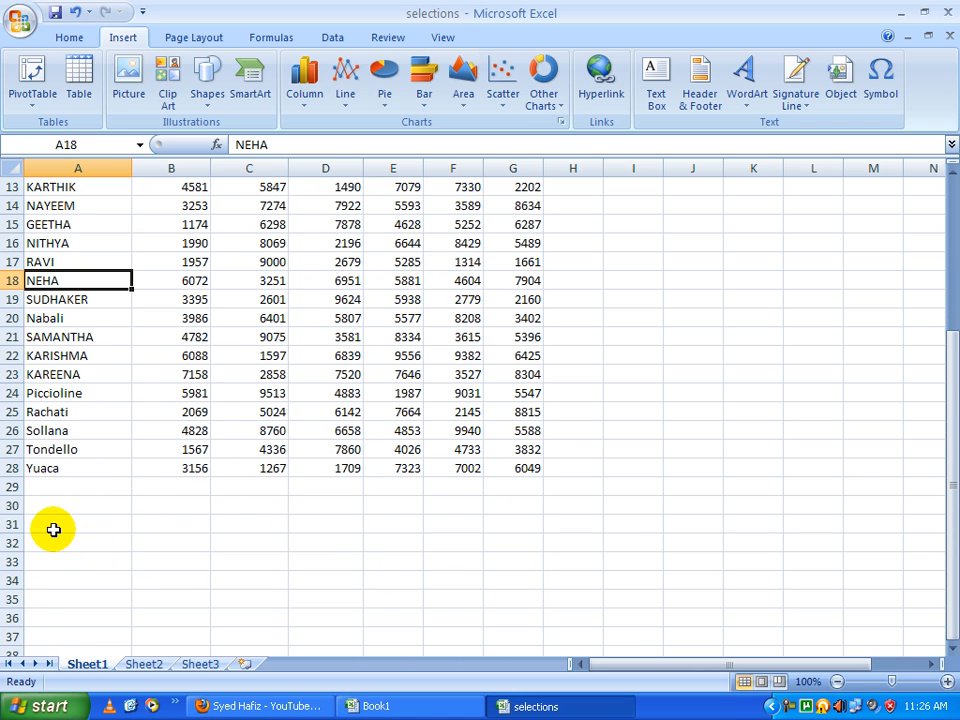
left_click(53, 530)
scroll(76, 561, "up", 4)
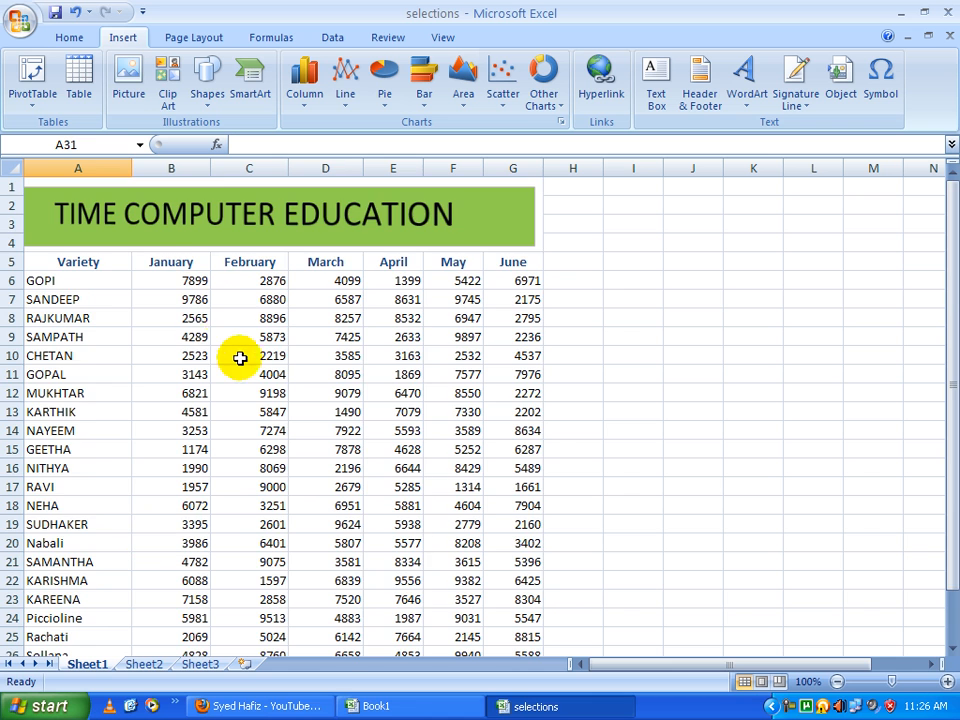
scroll(232, 350, "down", 3)
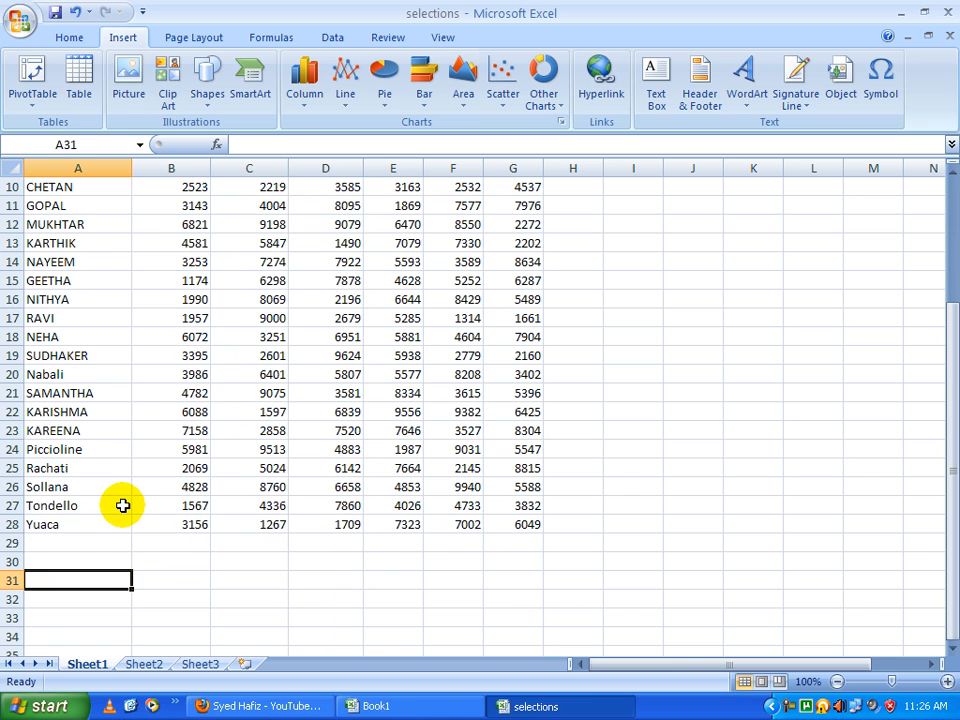
left_click(797, 108)
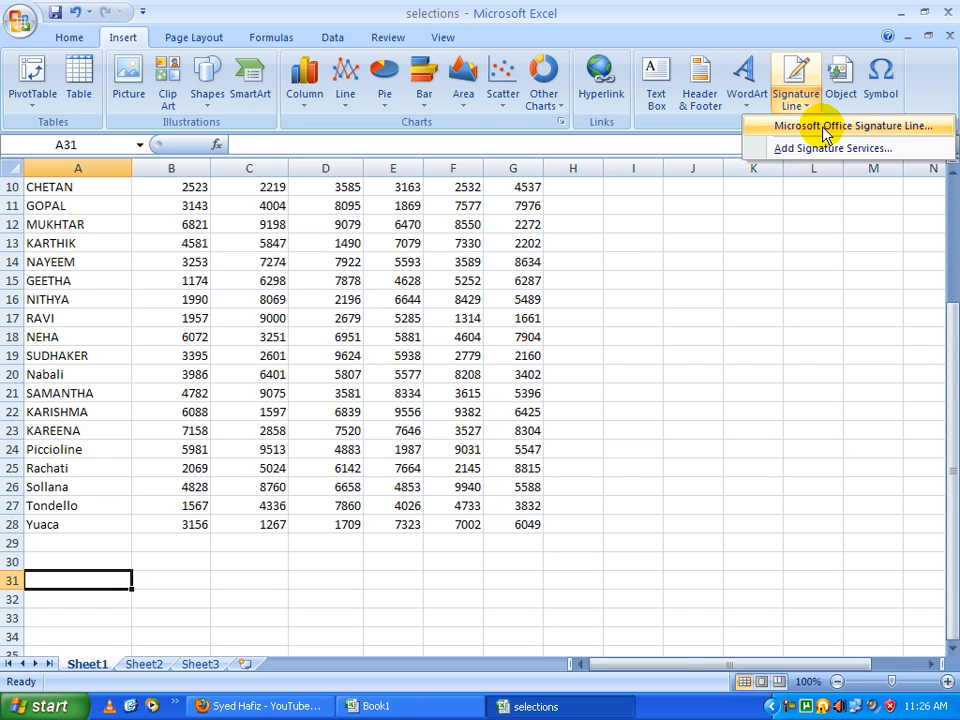
left_click(830, 126)
mouse_move(422, 313)
left_mouse_down()
mouse_move(491, 343)
mouse_move(480, 345)
left_mouse_up()
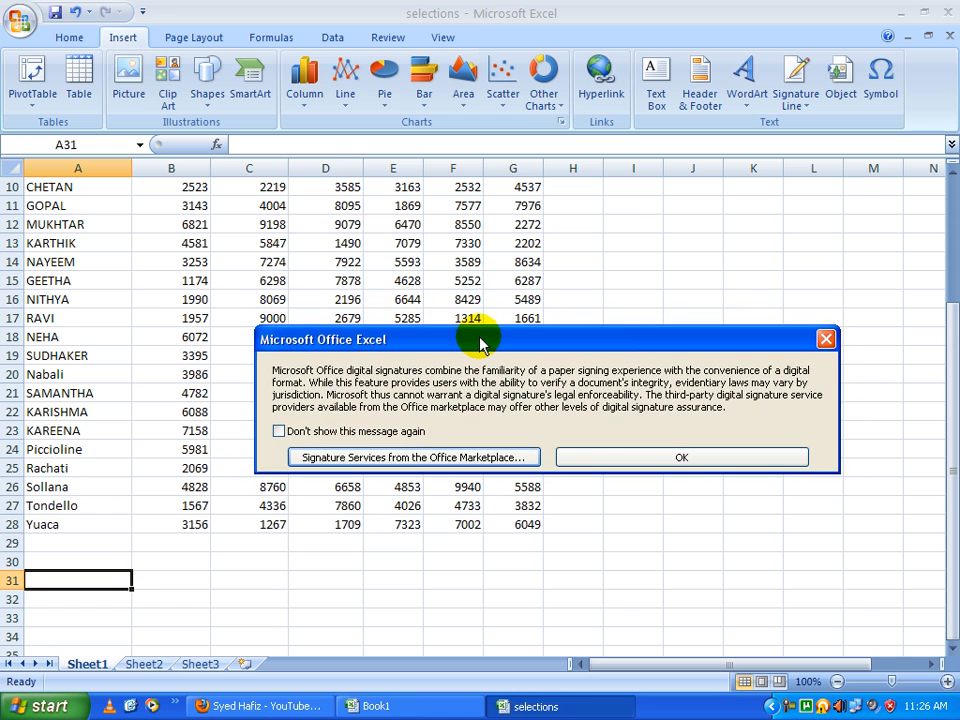
left_click(666, 461)
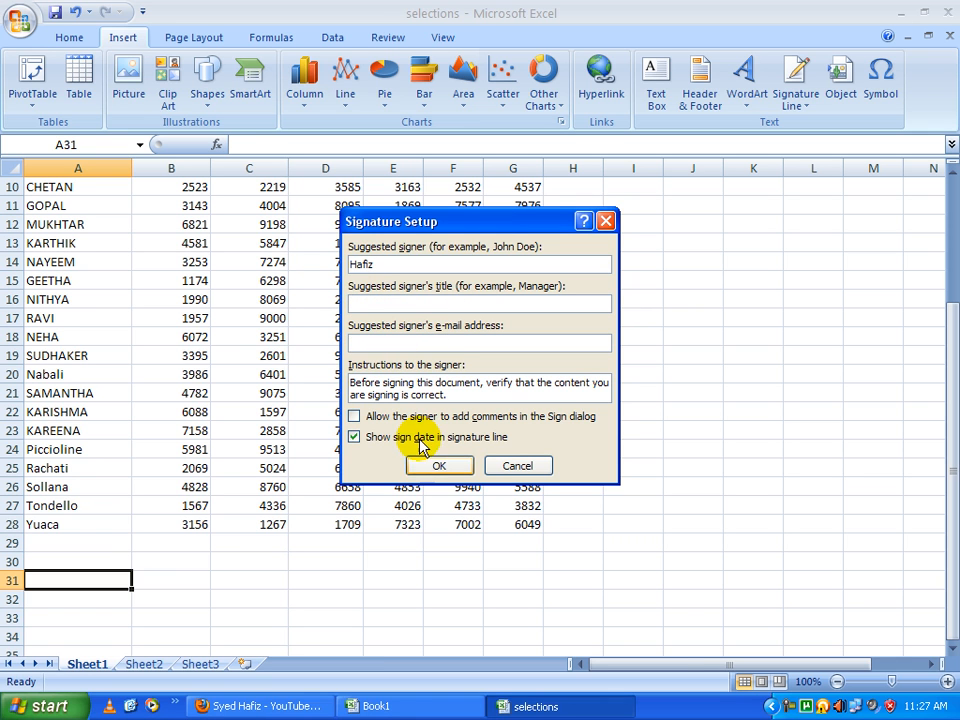
left_click(434, 465)
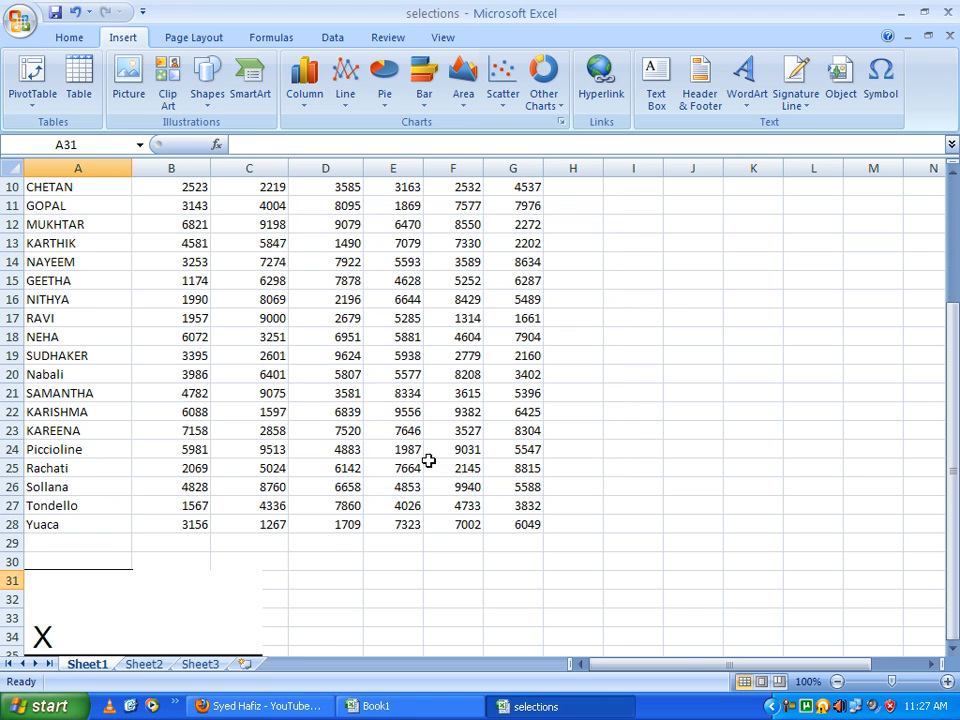
left_click(172, 587)
double_click(166, 610)
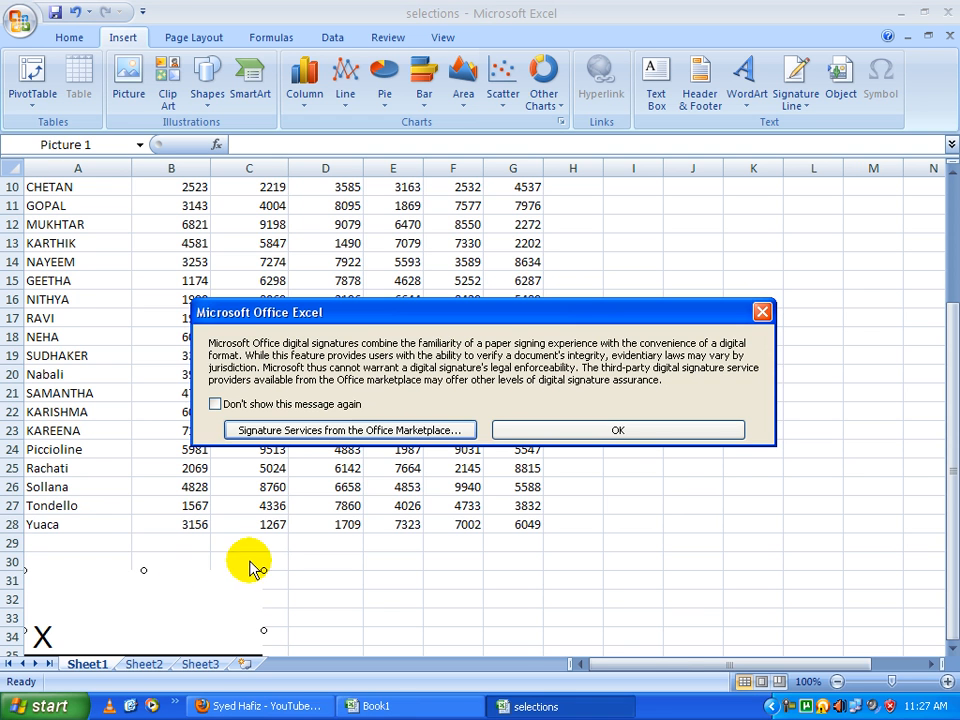
left_click(758, 312)
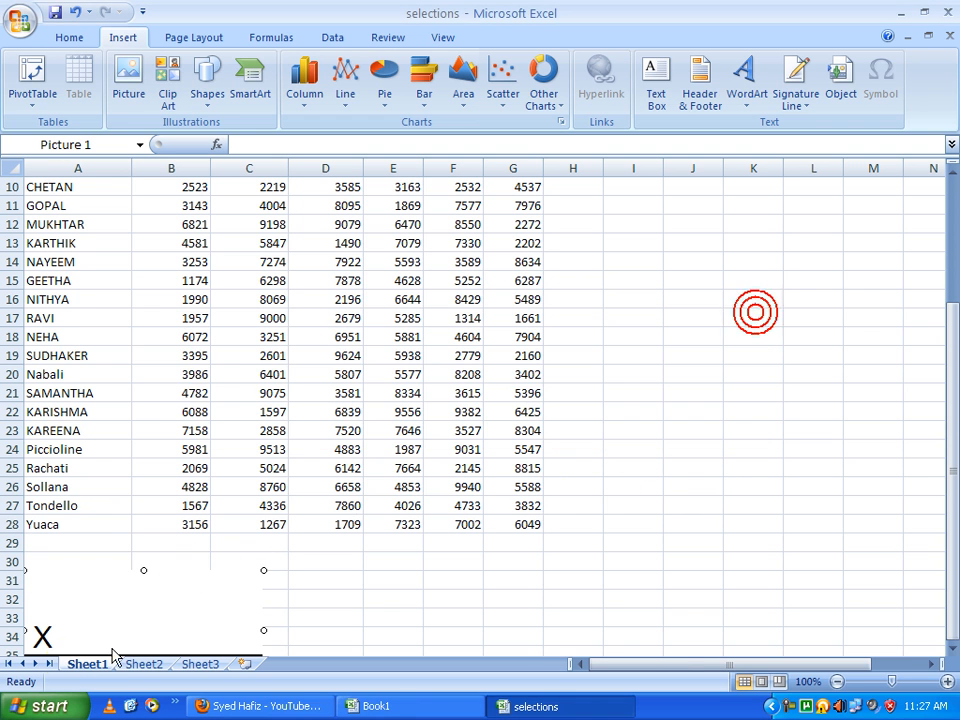
Enter the person's first name as the suggested signer's title in the signature line's setup.
right_click(90, 608)
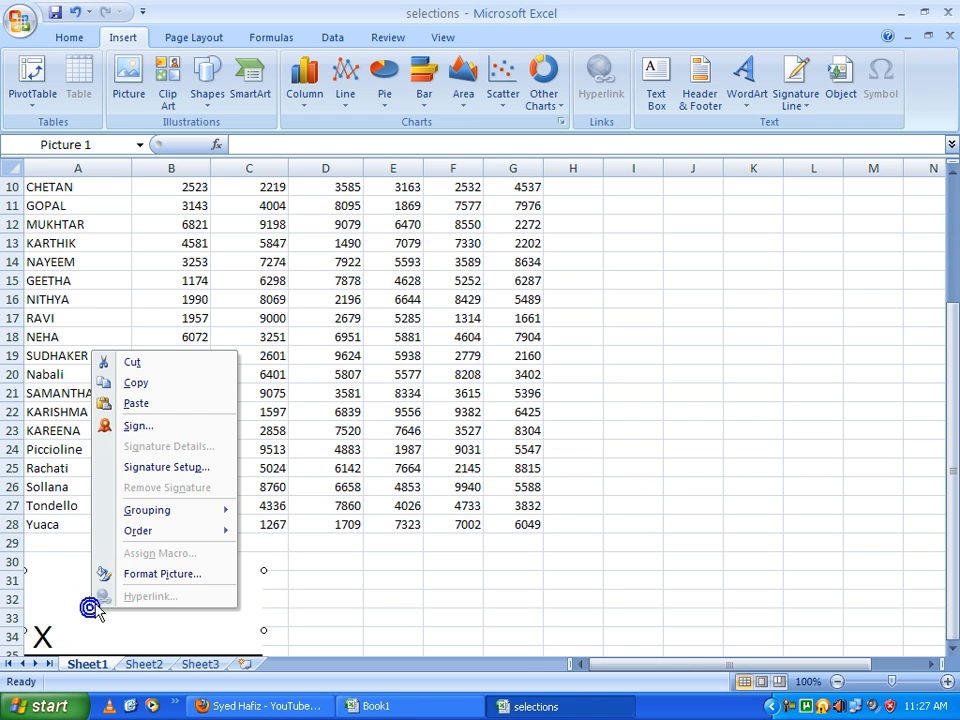
left_click(155, 468)
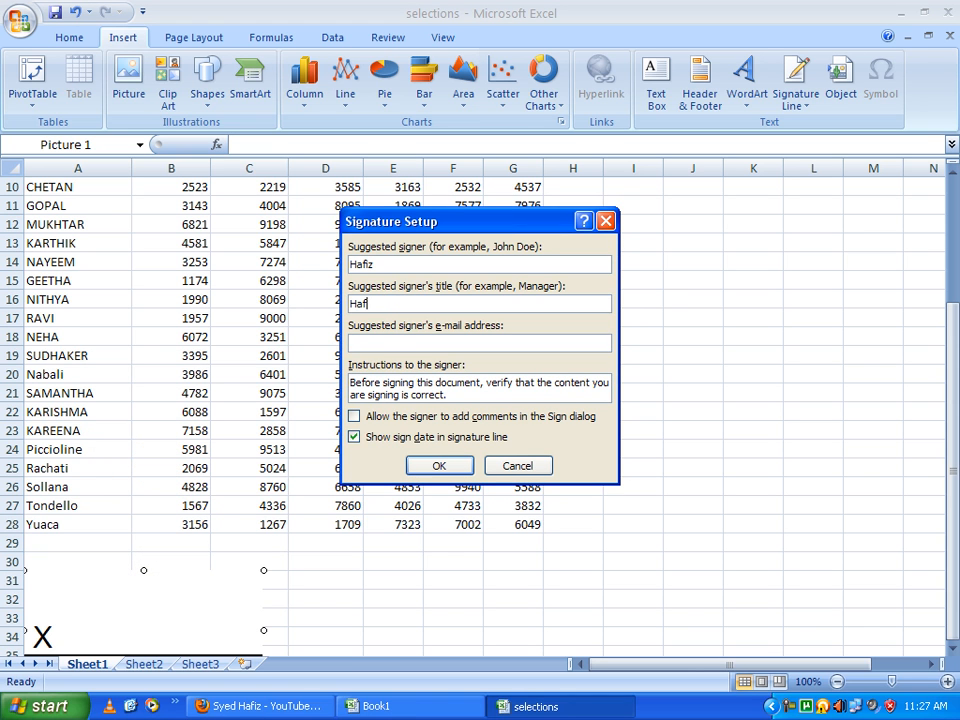
left_click(438, 465)
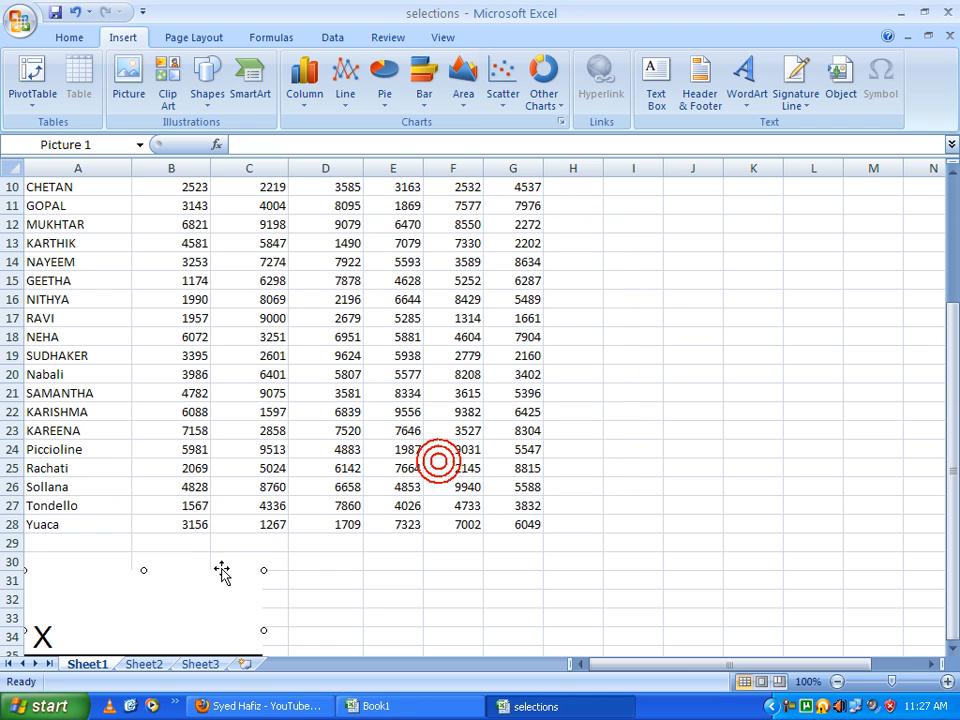
Move the signature line up to just below the table's last row, starting at row 29, and adjust its height.
left_click_drag(314, 501, 314, 502)
mouse_move(161, 557)
left_mouse_down()
mouse_move(151, 570)
mouse_move(163, 540)
left_mouse_up()
left_click(51, 621)
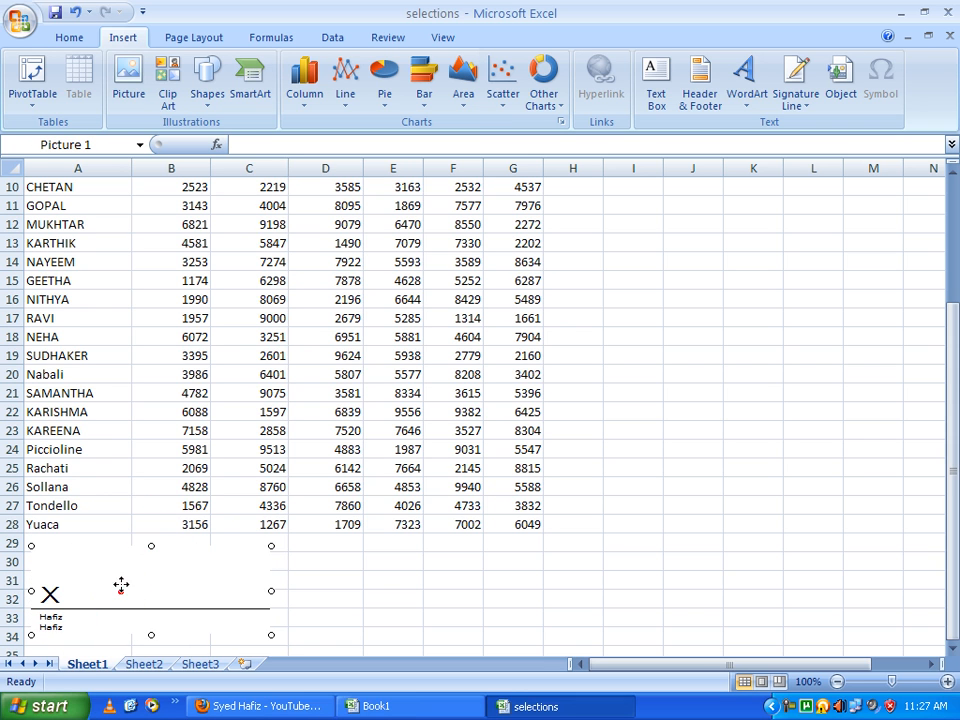
left_click_drag(122, 589, 121, 580)
left_click_drag(153, 620, 153, 636)
left_click_drag(150, 564, 151, 566)
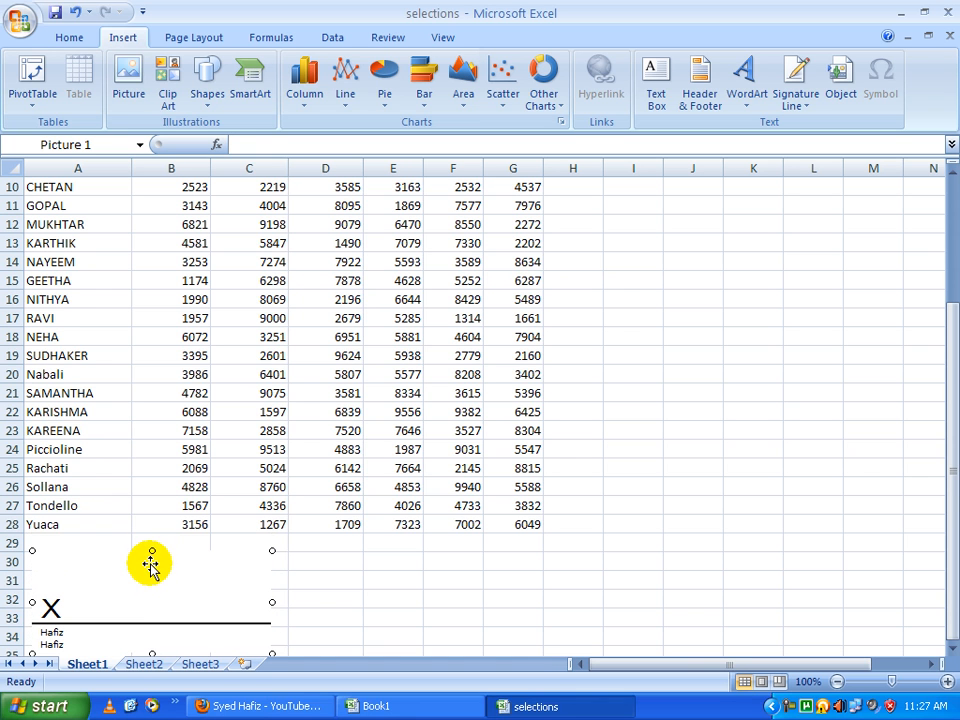
left_click(310, 600)
scroll(300, 525, "down", 3)
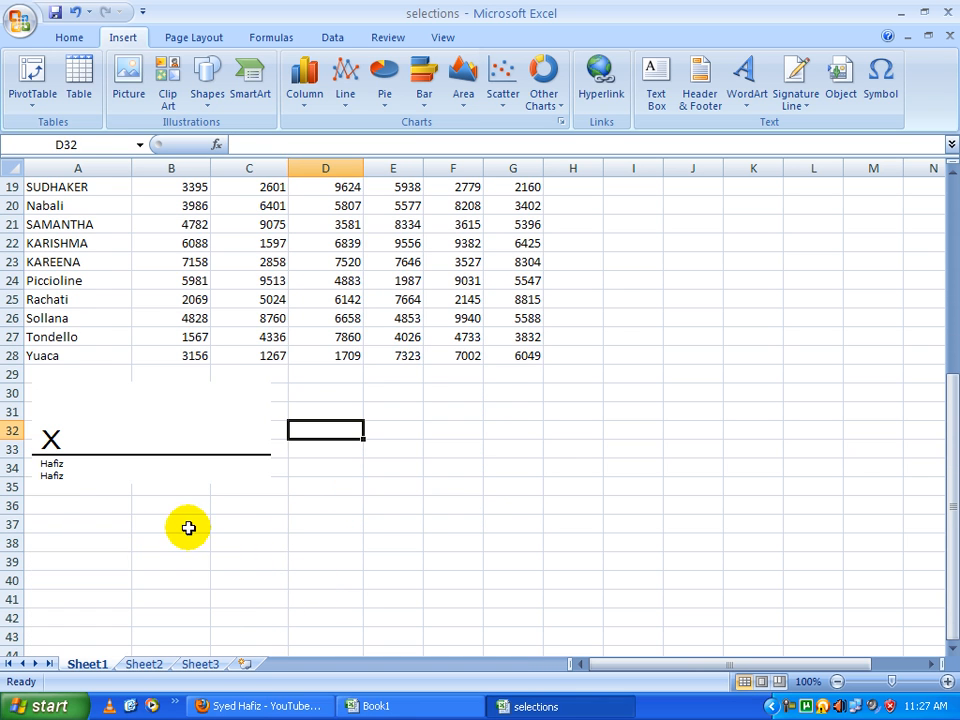
left_click_drag(489, 471, 546, 480)
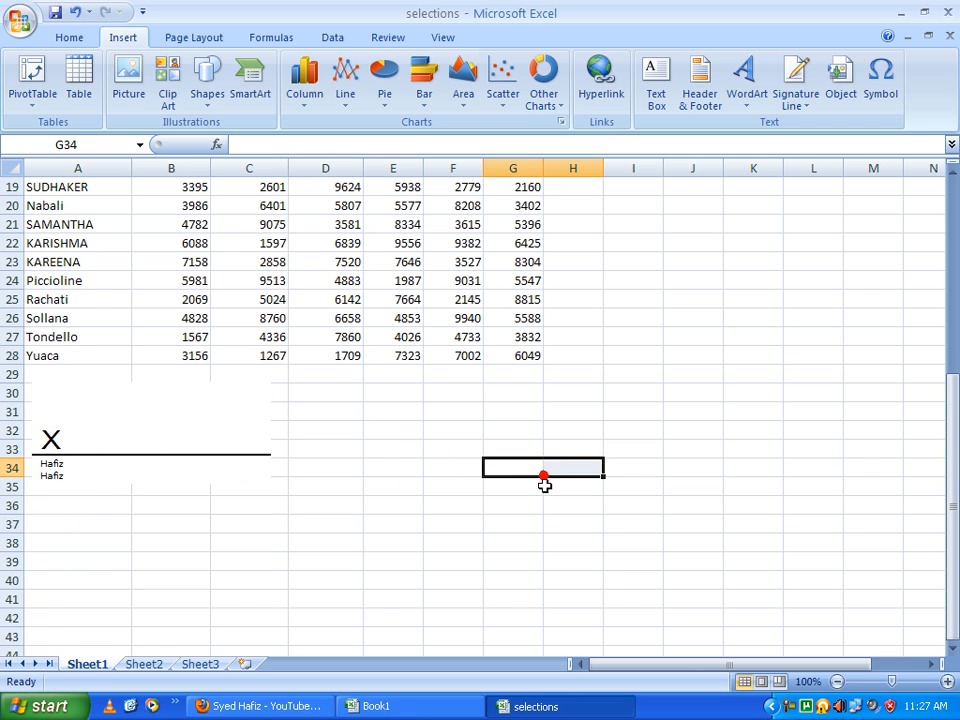
scroll(547, 508, "up", 2)
scroll(547, 508, "up", 1)
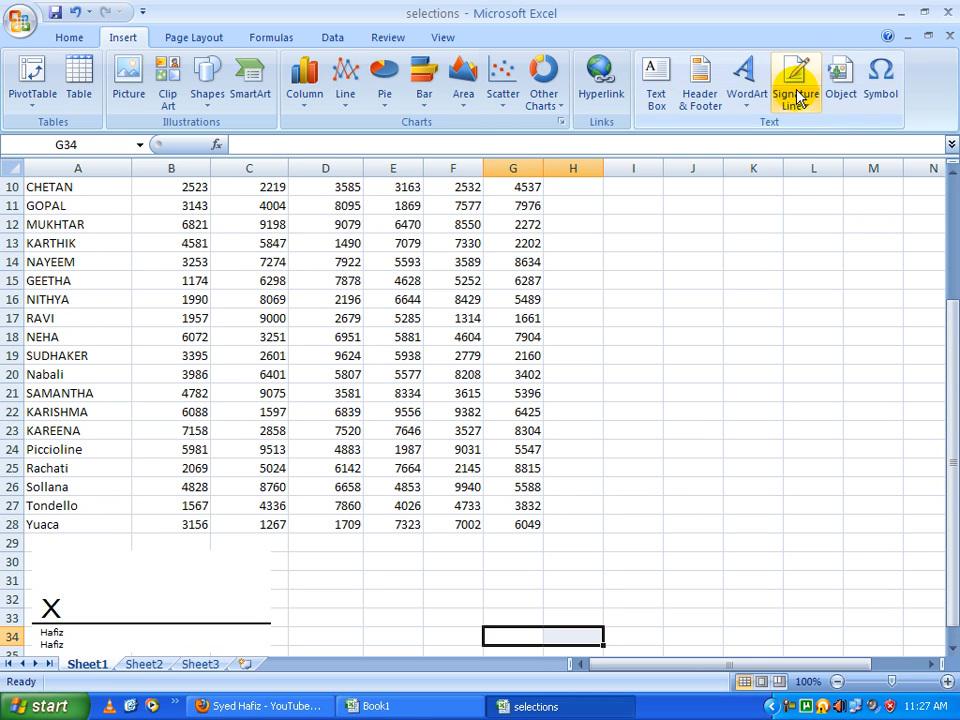
Embed a new Bitmap Image object at cell K20 and scribble overlapping black pencil loops in it.
left_click(761, 369)
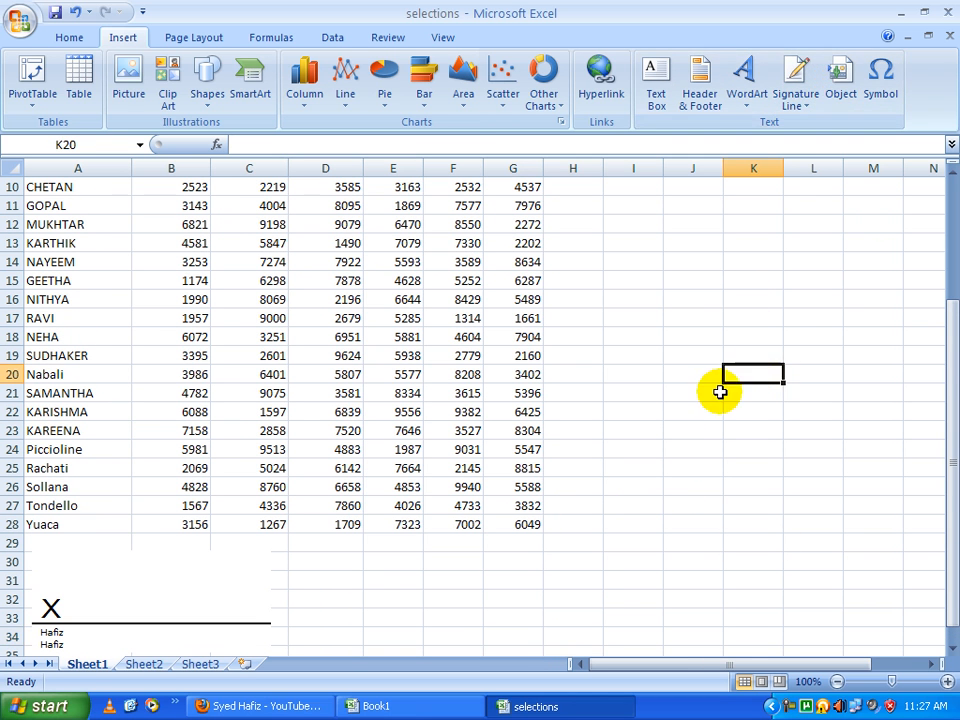
scroll(710, 370, "up", 3)
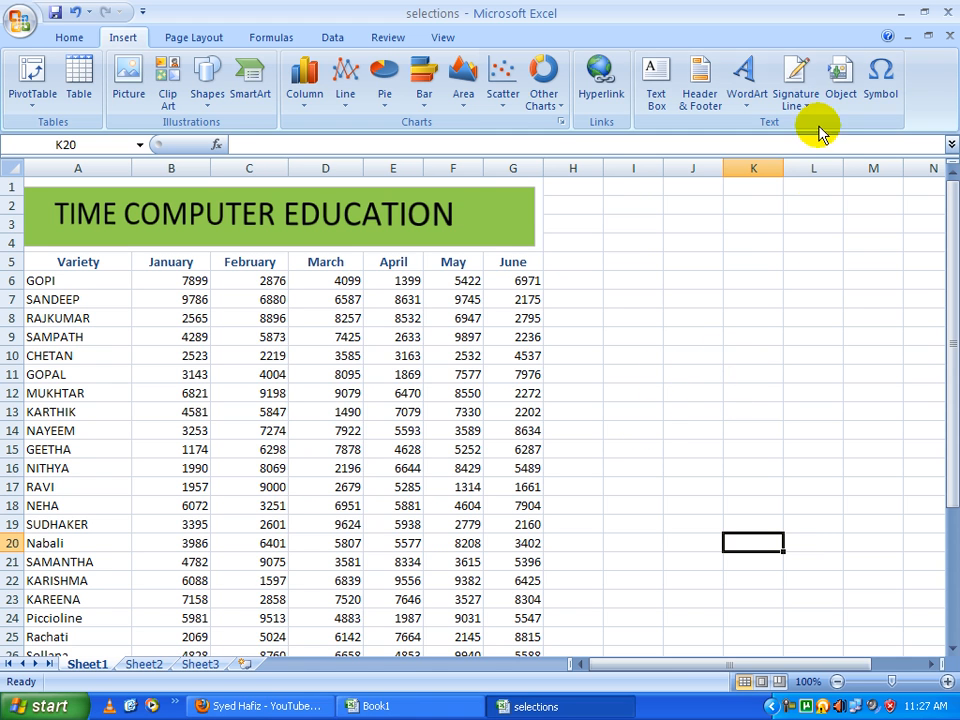
left_click(840, 80)
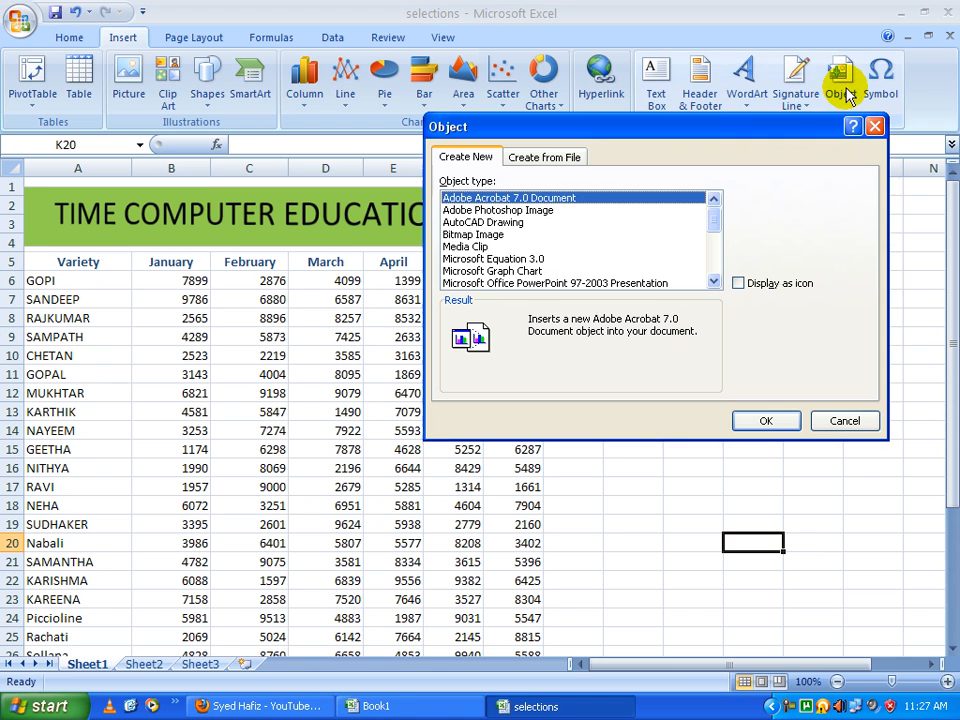
left_click(482, 236)
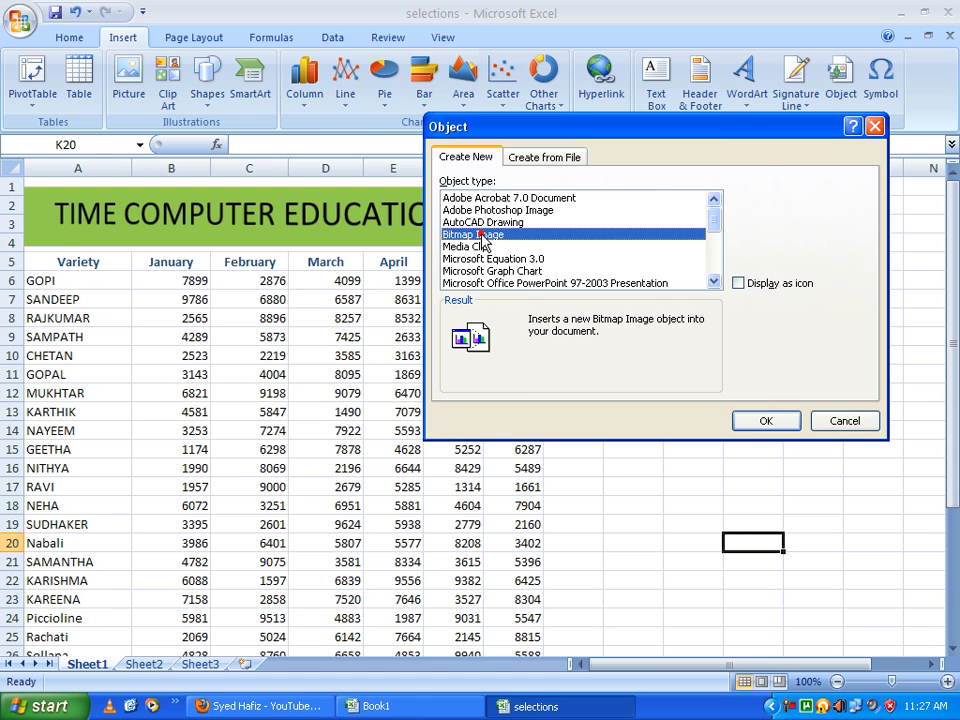
left_click(758, 421)
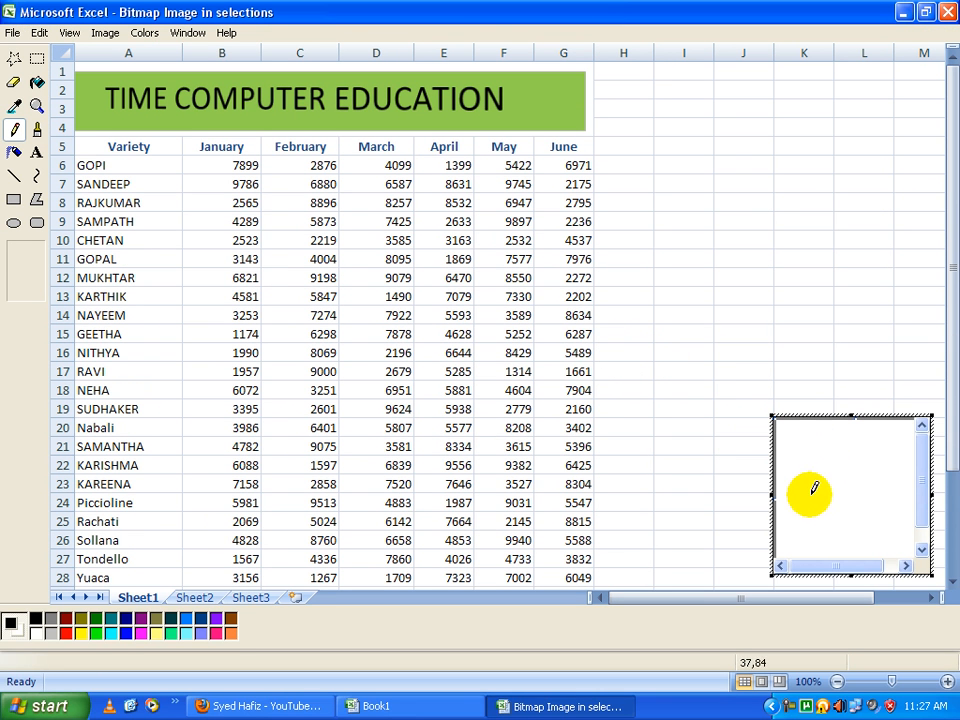
mouse_move(866, 470)
left_mouse_down()
mouse_move(853, 475)
mouse_move(858, 511)
left_mouse_up()
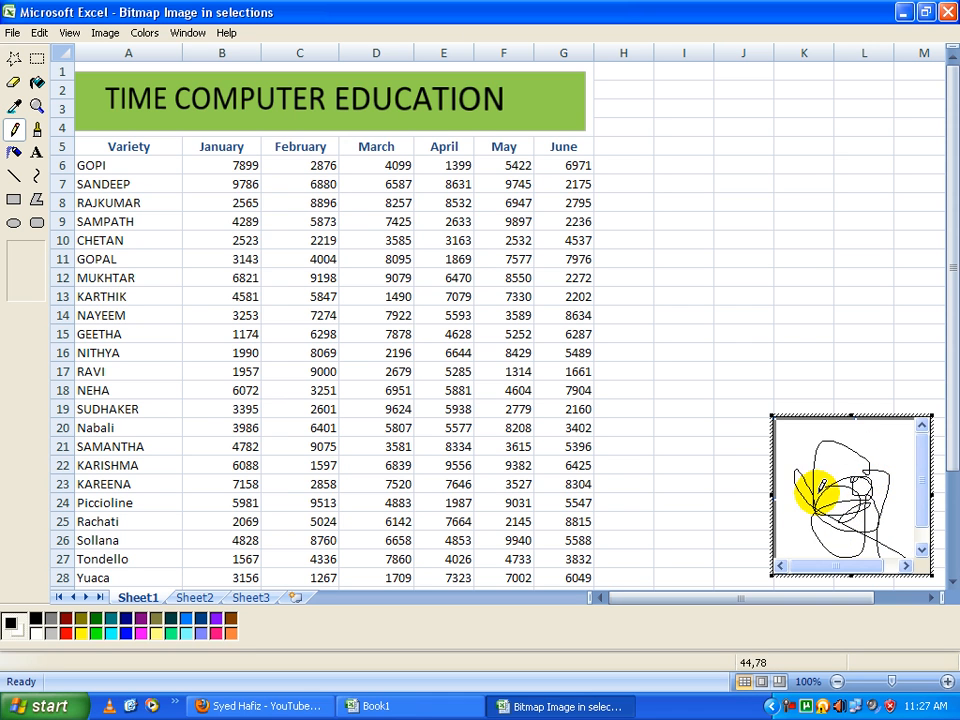
Leave bitmap editing and move the drawing beside the table, over about columns H to K and rows 4 to 12.
left_click(706, 285)
mouse_move(786, 566)
left_mouse_down()
mouse_move(650, 345)
mouse_move(655, 255)
left_mouse_up()
left_click_drag(685, 317, 651, 299)
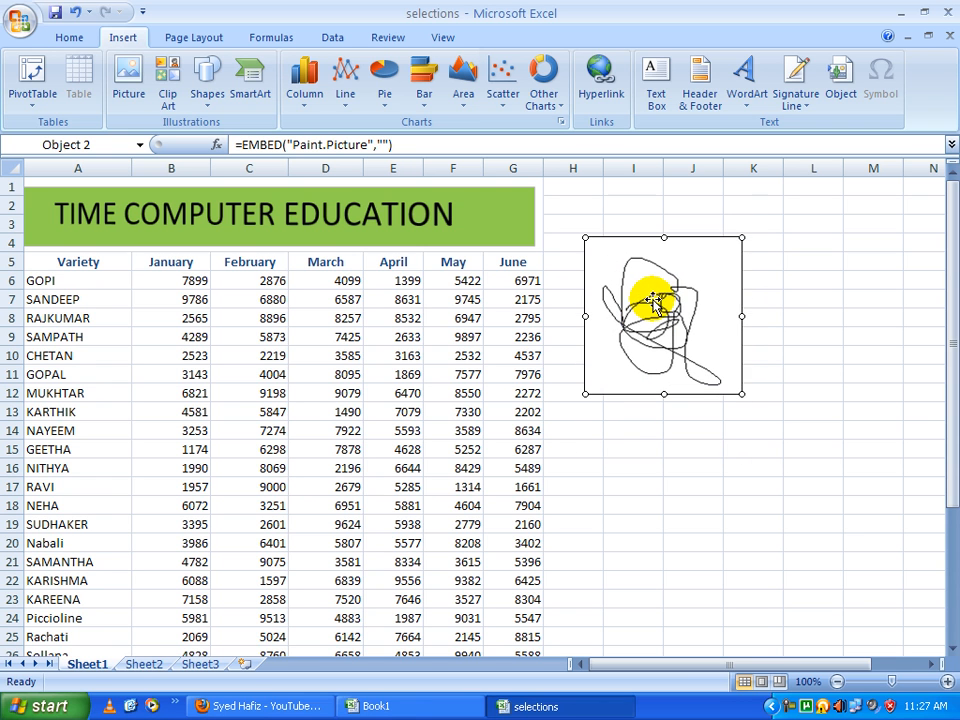
left_click(648, 527)
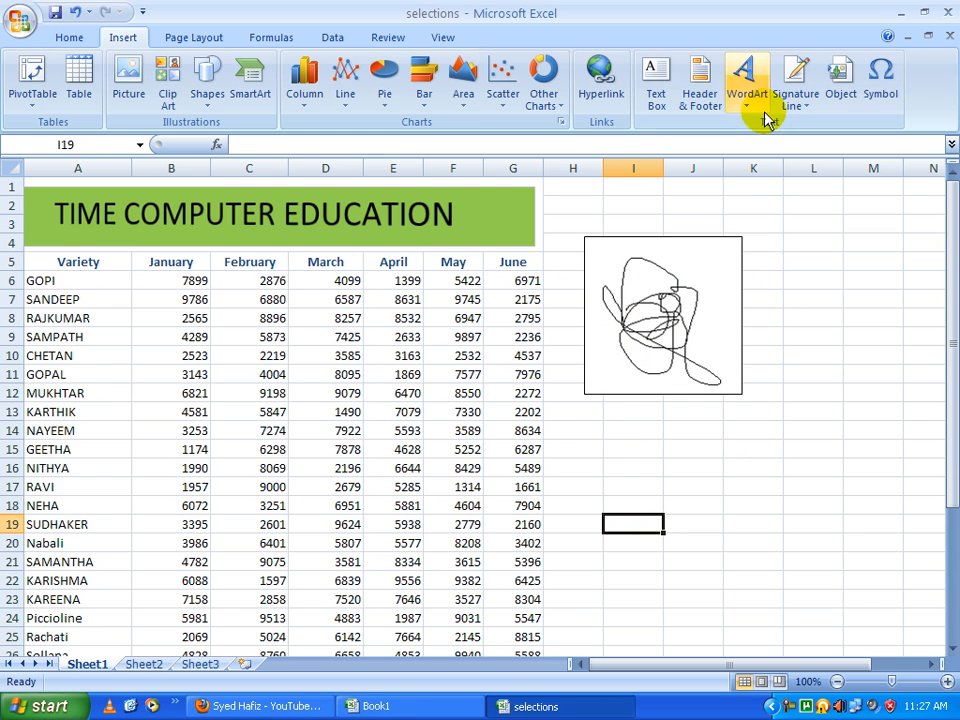
left_click(838, 82)
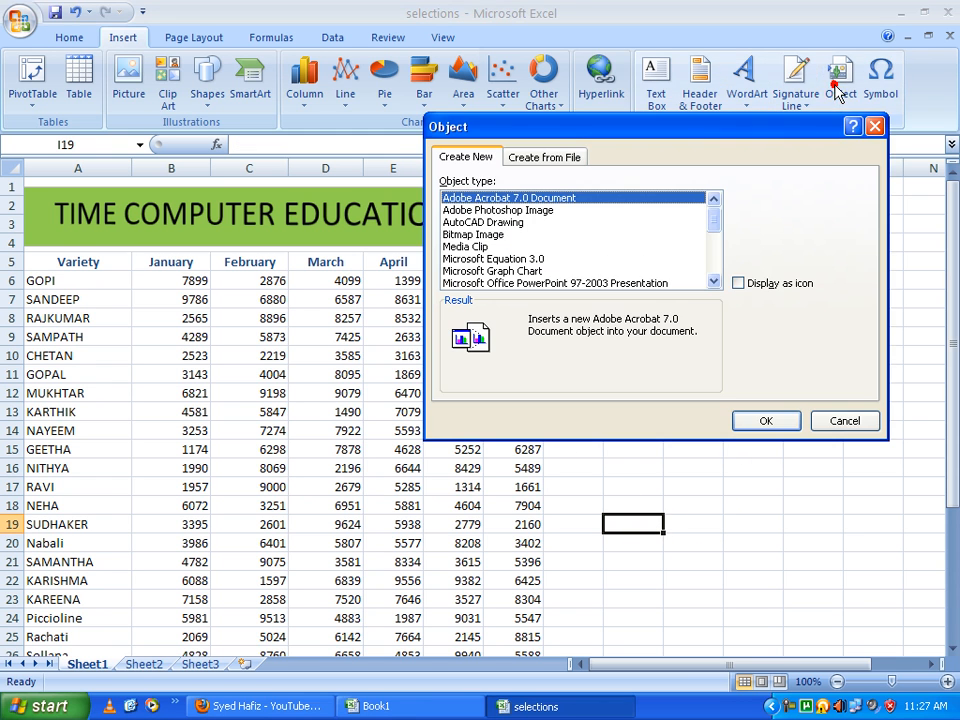
left_click(510, 211)
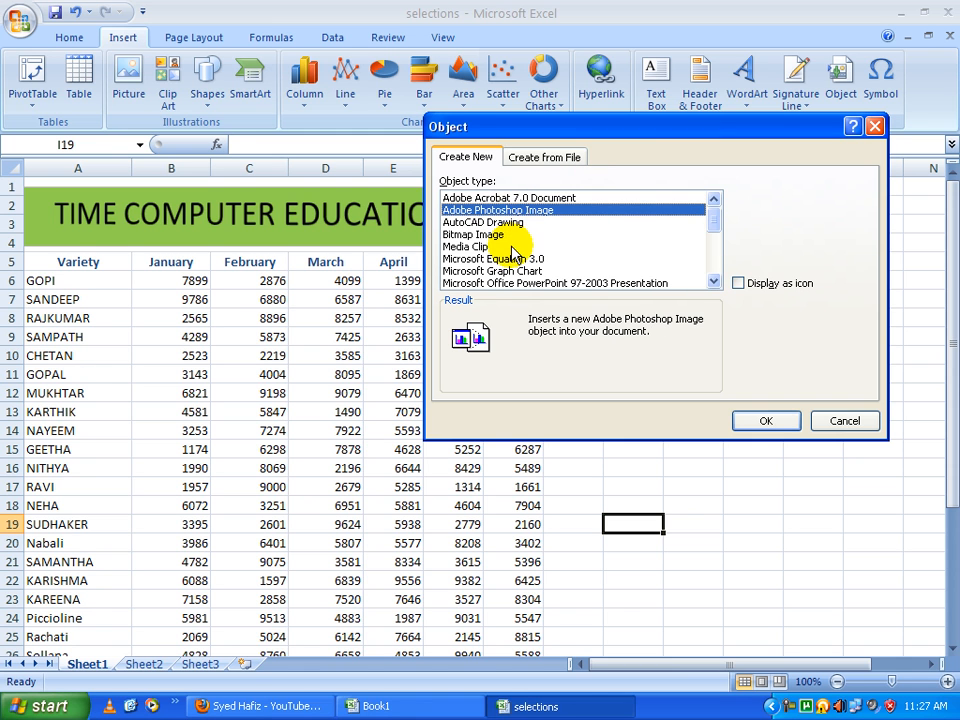
scroll(498, 250, "down", 2)
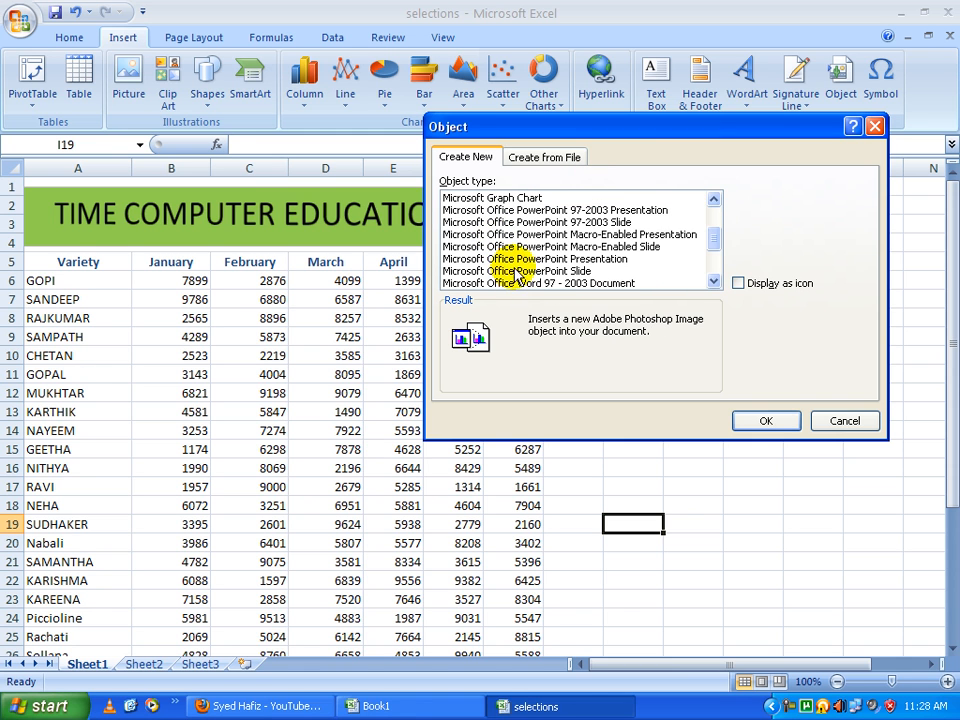
left_click(838, 421)
left_click(686, 456)
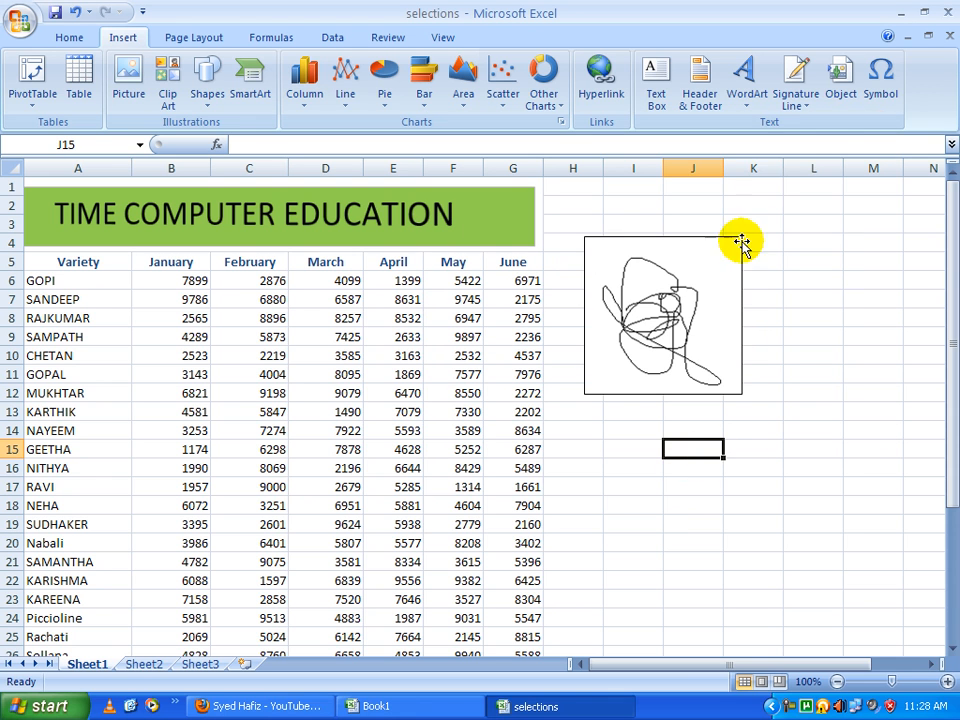
Insert the Wingdings scissors symbol, character code 34, into cell I17.
left_click(638, 481)
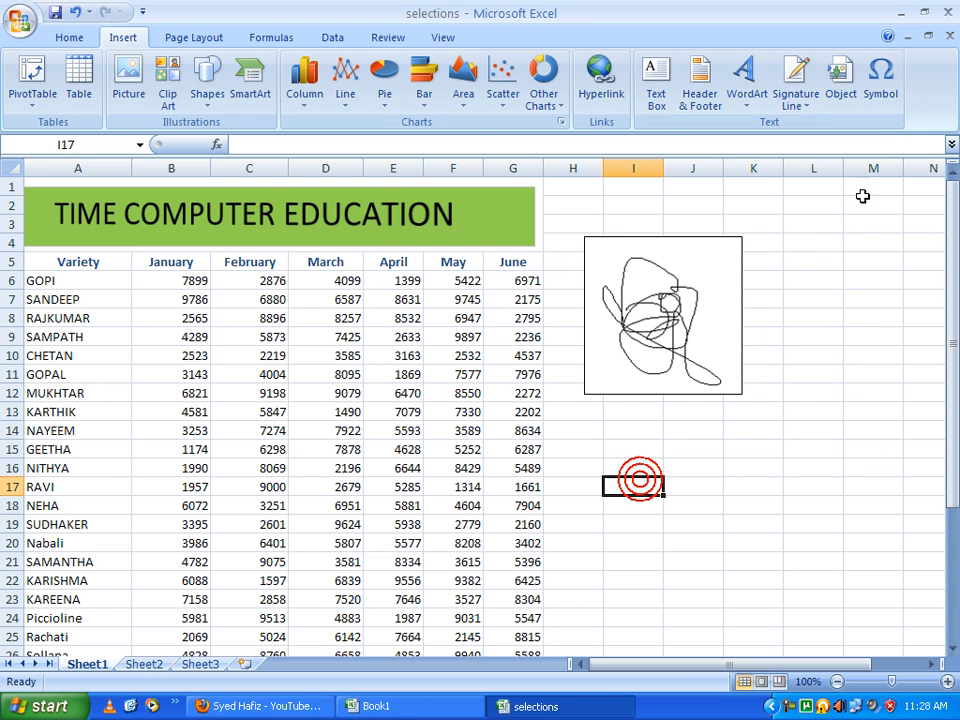
left_click(882, 95)
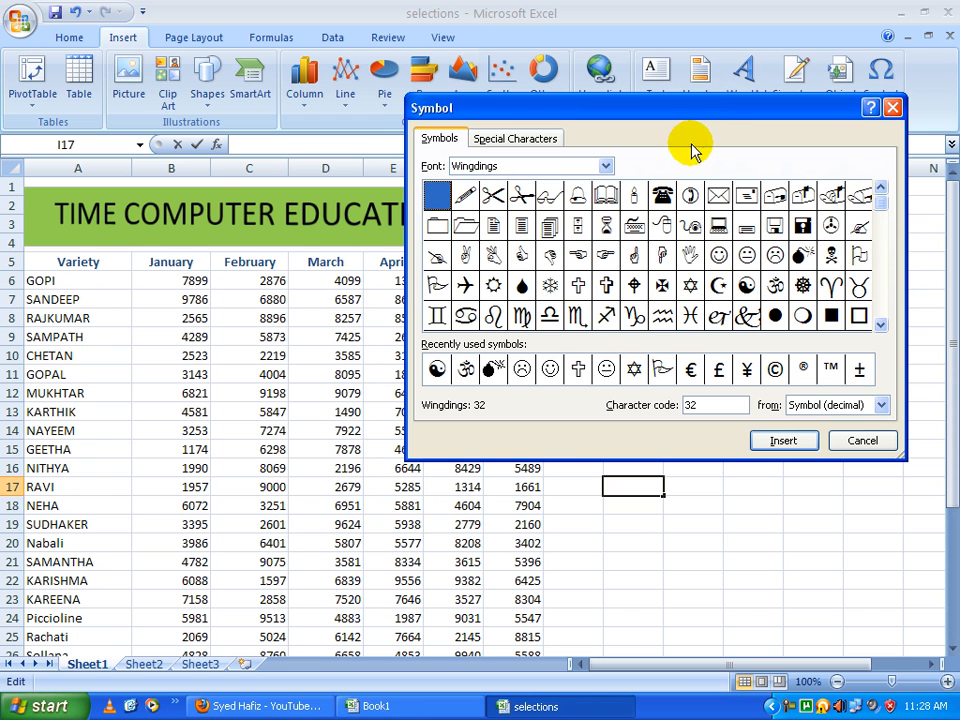
left_click_drag(705, 122, 333, 134)
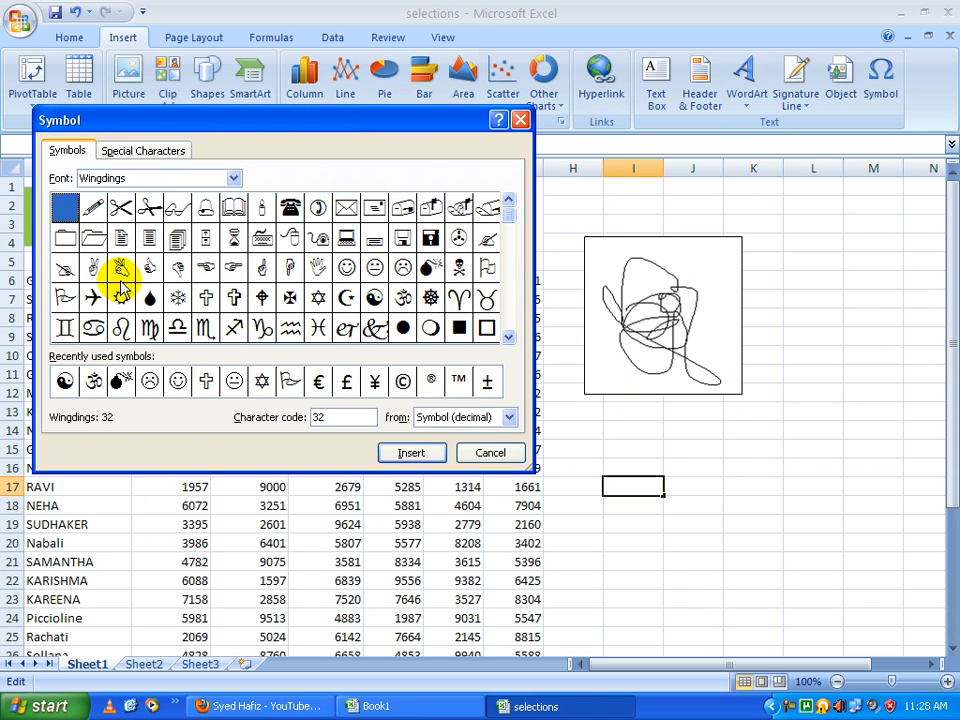
left_click(408, 453)
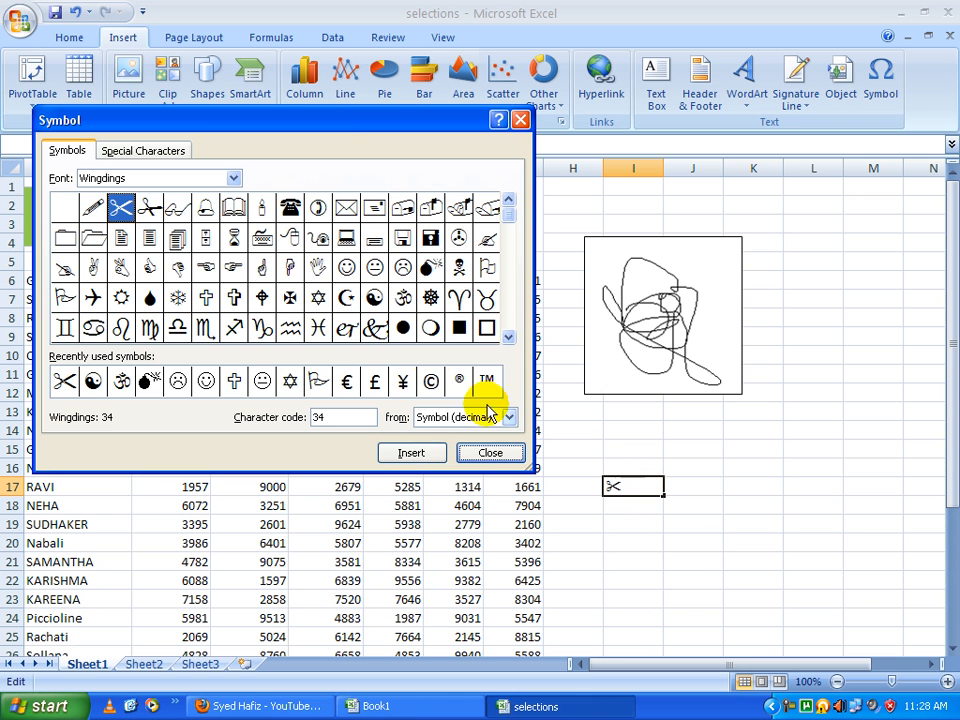
left_click(500, 454)
Insert the Wingdings yin-yang symbol, character code 91, into cell K15.
left_click(753, 449)
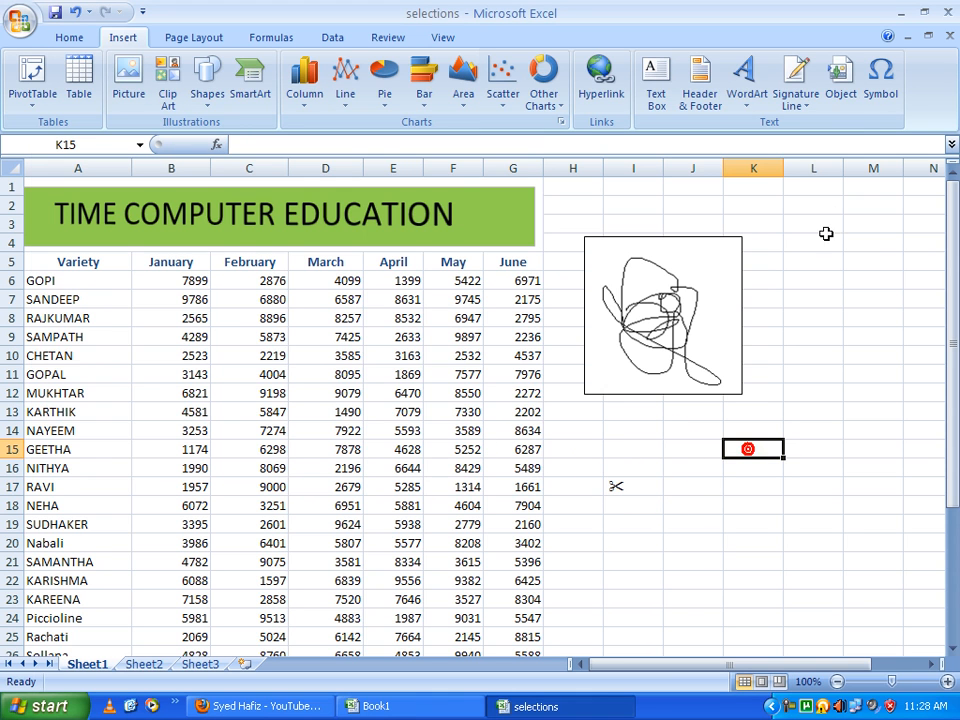
left_click(876, 90)
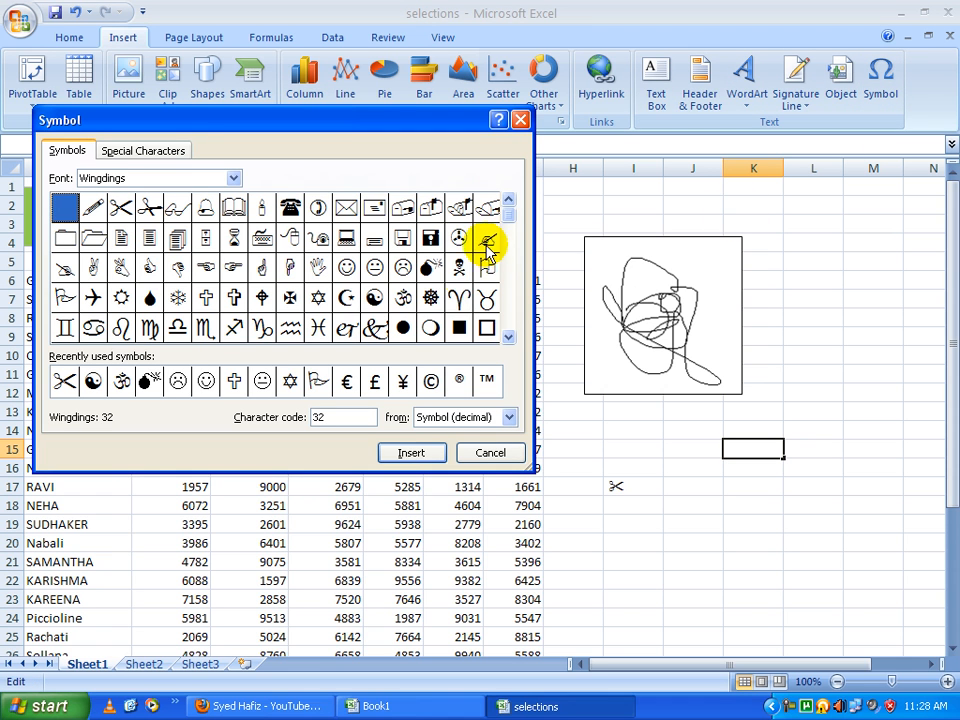
left_click(374, 298)
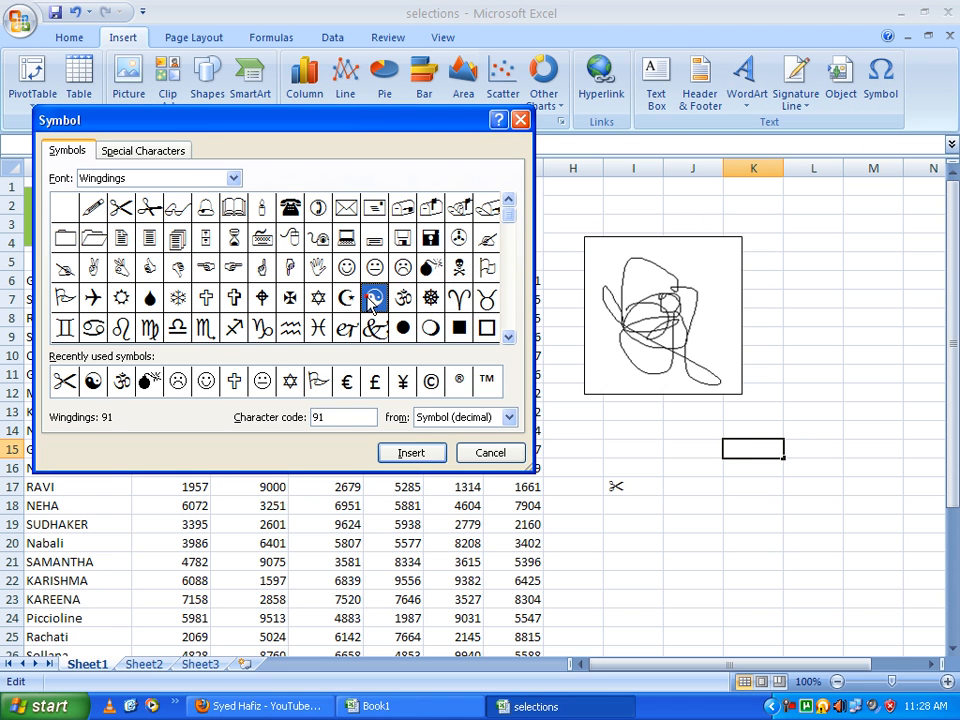
left_click(411, 452)
left_click(517, 459)
left_click(794, 510)
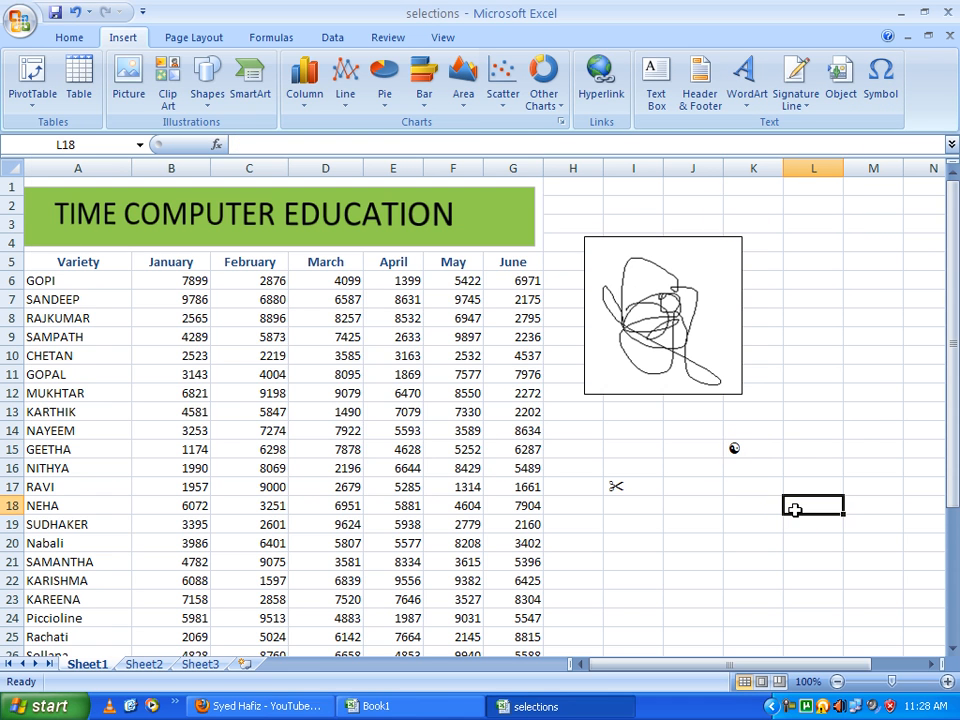